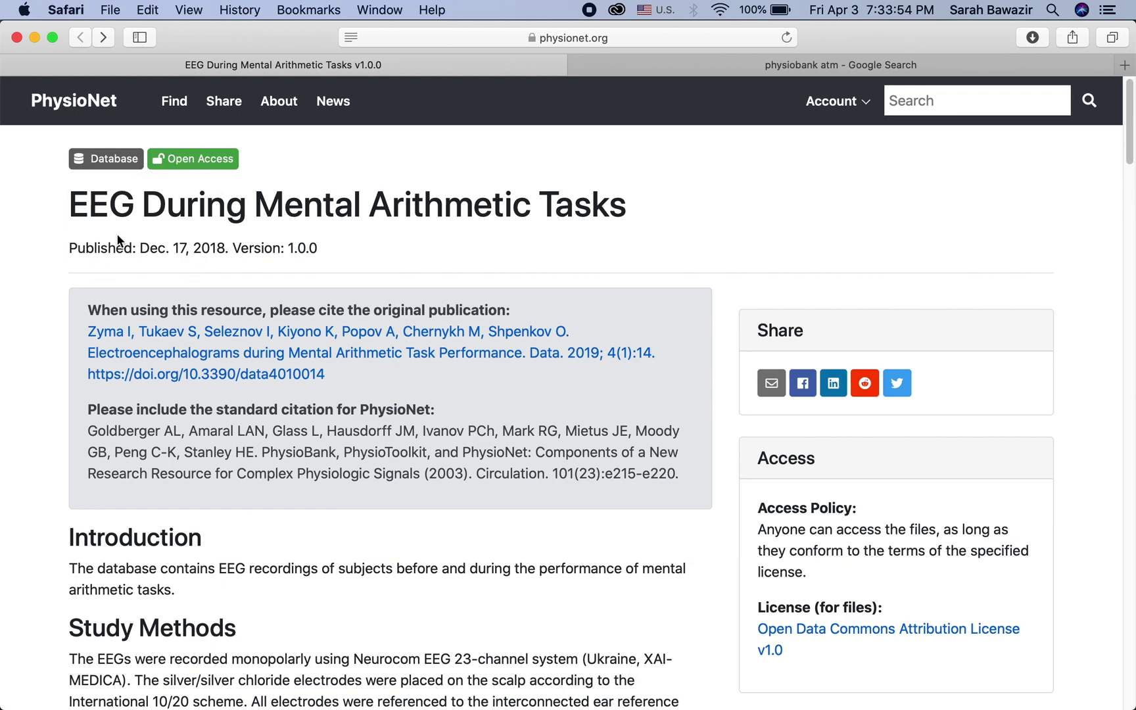
{"action": "scroll", "coordinate": [322, 395], "scroll_direction": "down", "scroll_amount": 15}
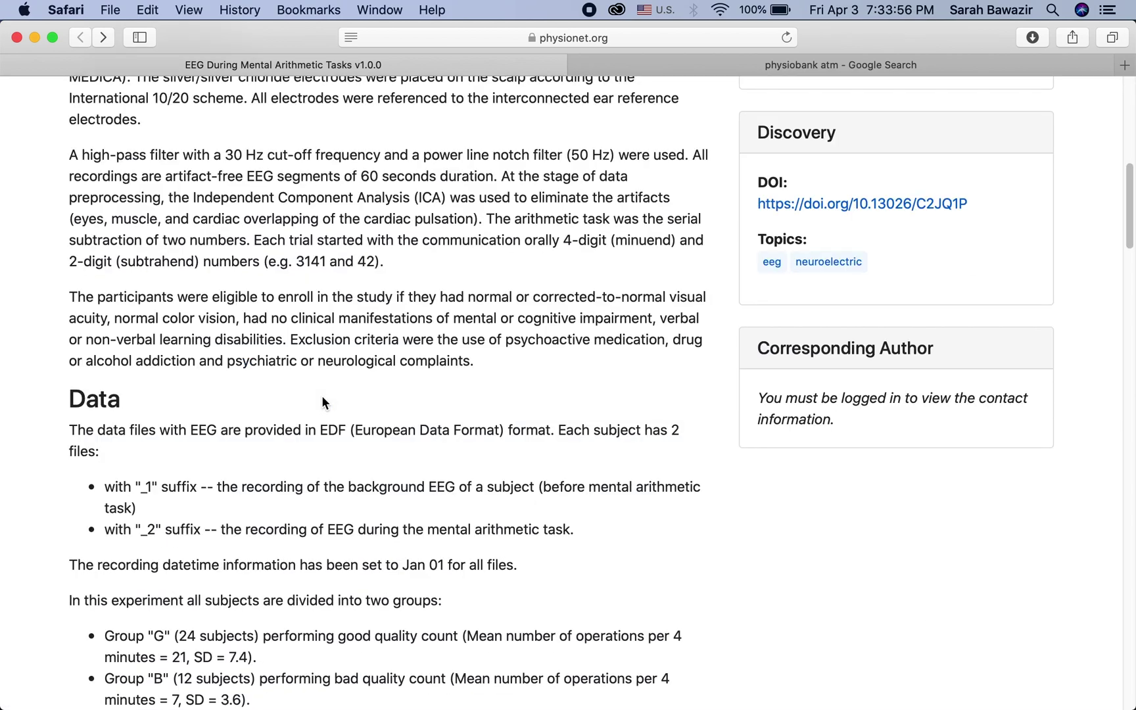
{"action": "scroll", "coordinate": [317, 394], "scroll_direction": "down", "scroll_amount": 15}
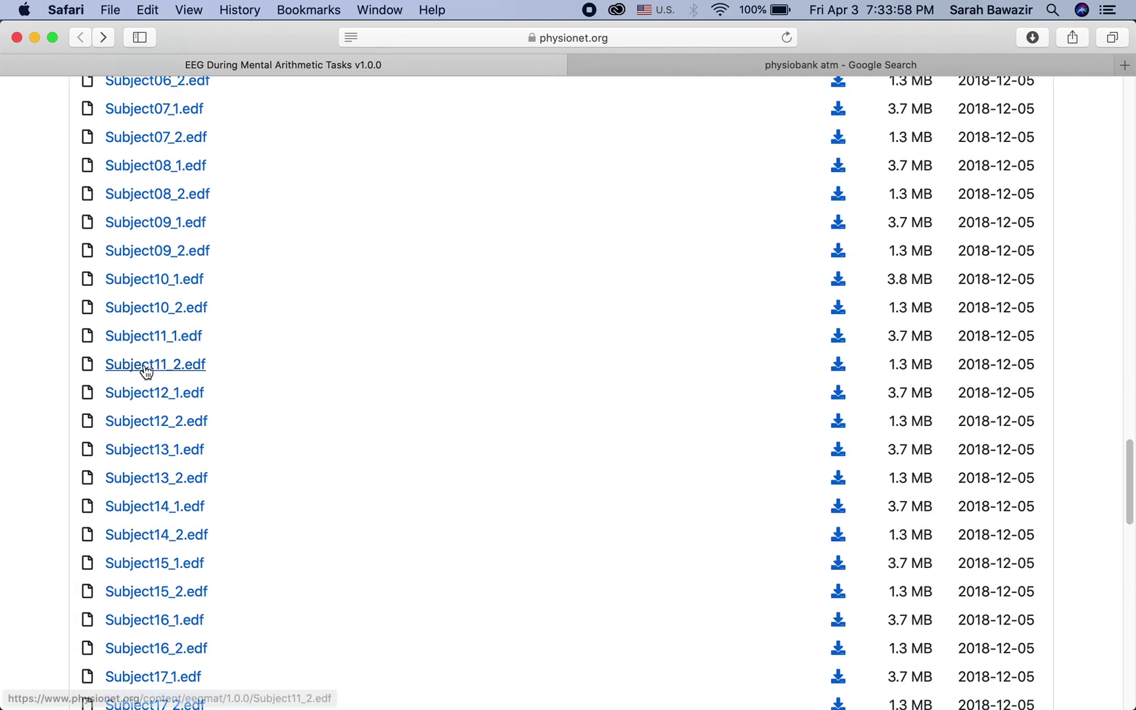
{"action": "scroll", "coordinate": [152, 200], "scroll_direction": "down", "scroll_amount": 5}
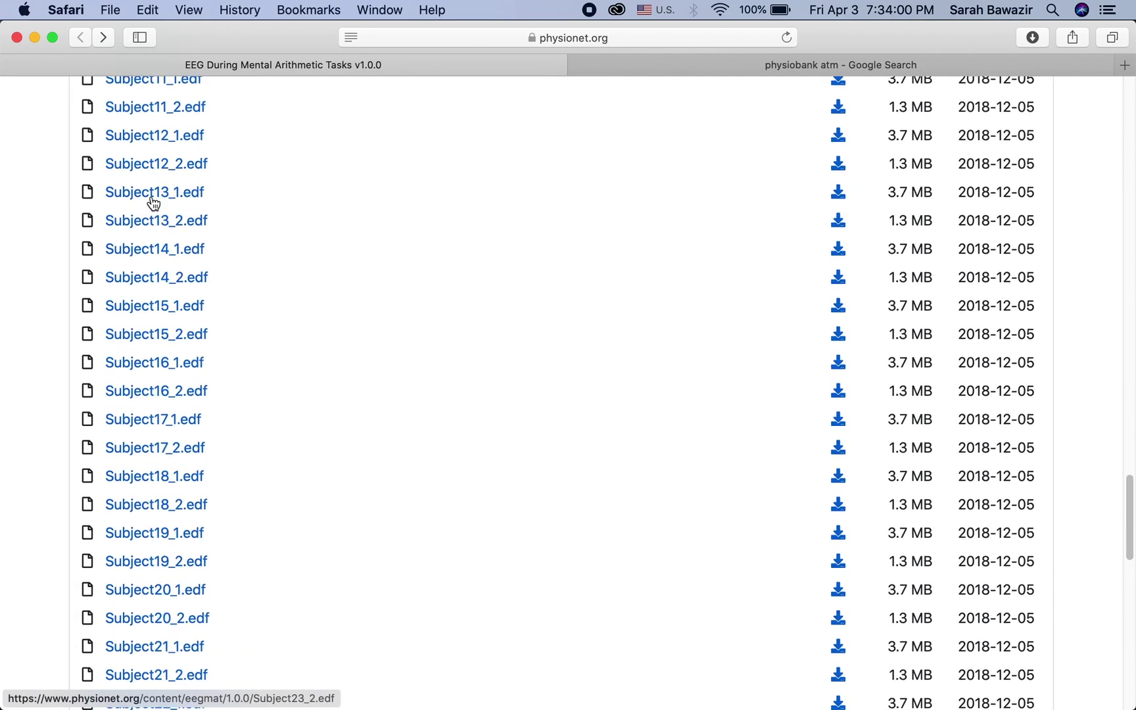
{"action": "scroll", "coordinate": [153, 203], "scroll_direction": "up", "scroll_amount": 10}
{"action": "scroll", "coordinate": [153, 204], "scroll_direction": "up", "scroll_amount": 7}
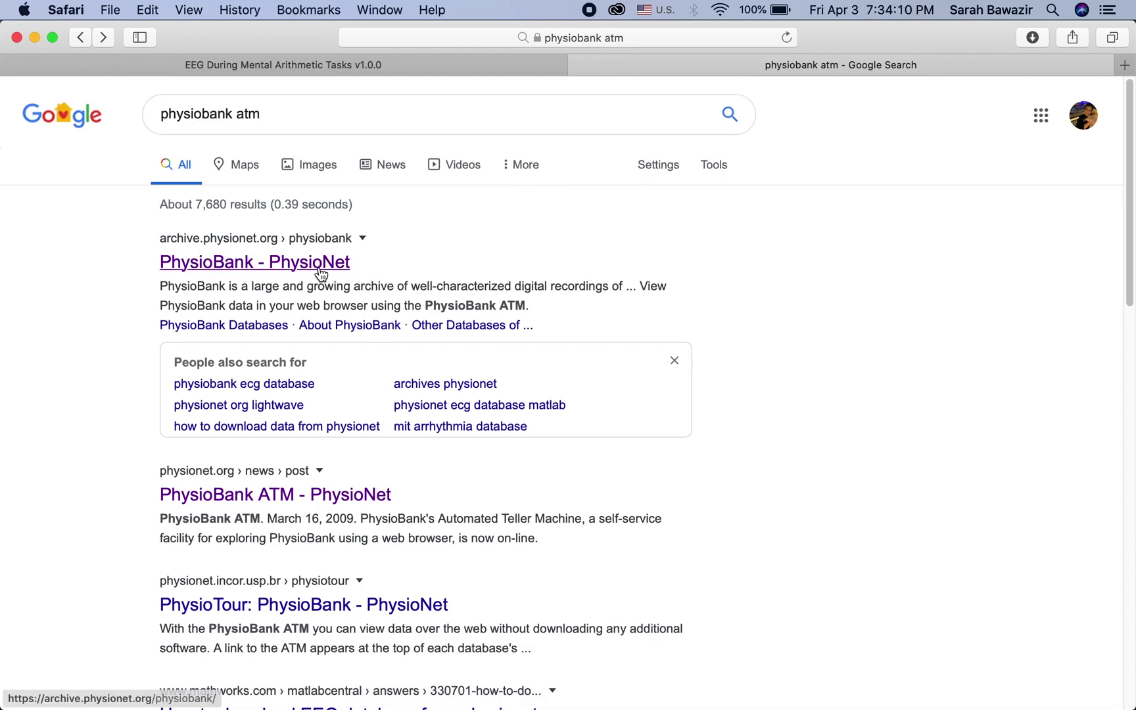
- Go from the PhysioBank search result to the PhysioBank ATM on archive.physionet.org
{"action": "left_click", "coordinate": [318, 269]}
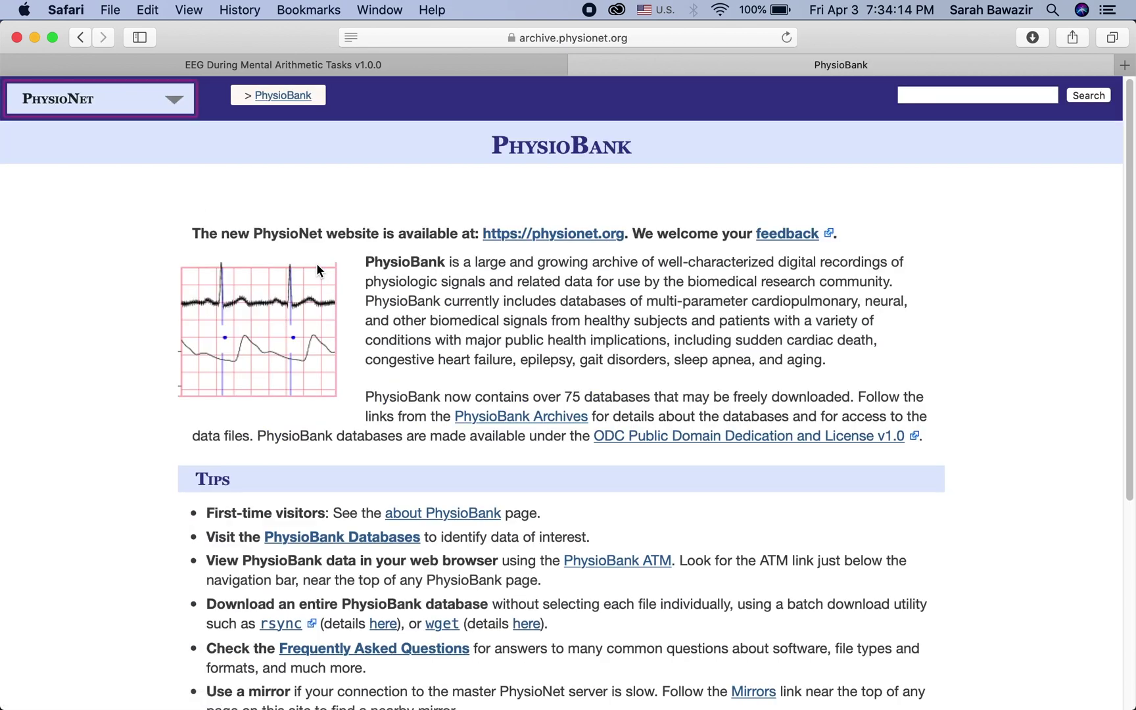
{"action": "scroll", "coordinate": [479, 305], "scroll_direction": "down", "scroll_amount": 1}
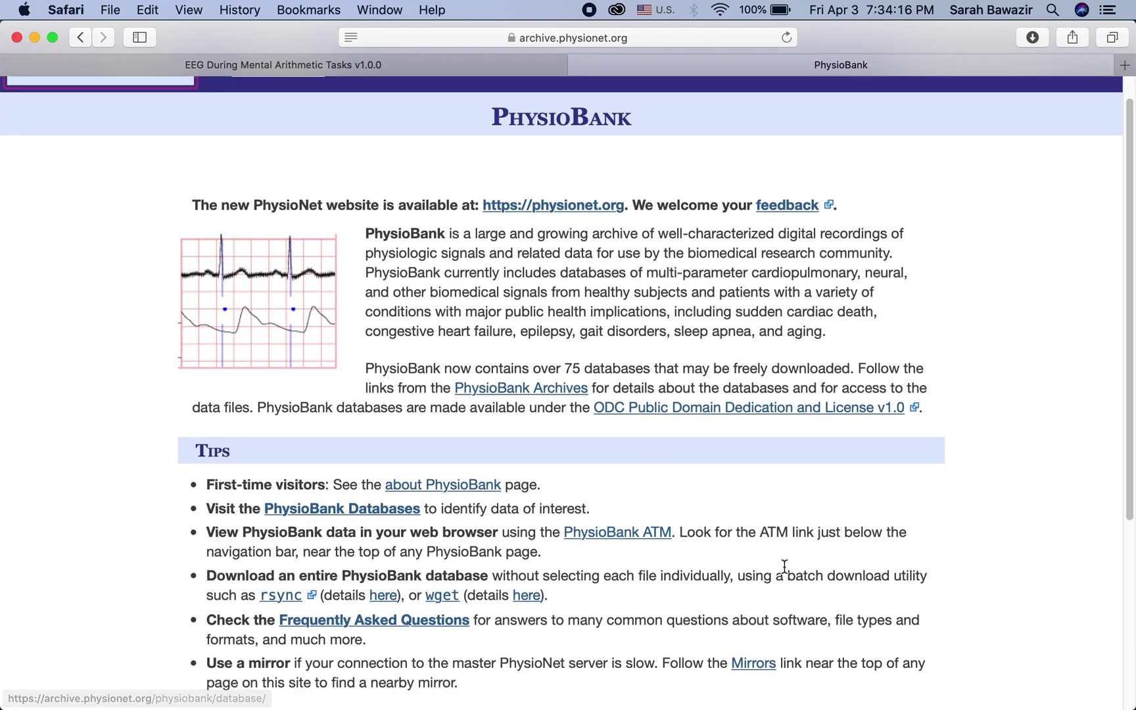
{"action": "left_click", "coordinate": [633, 532]}
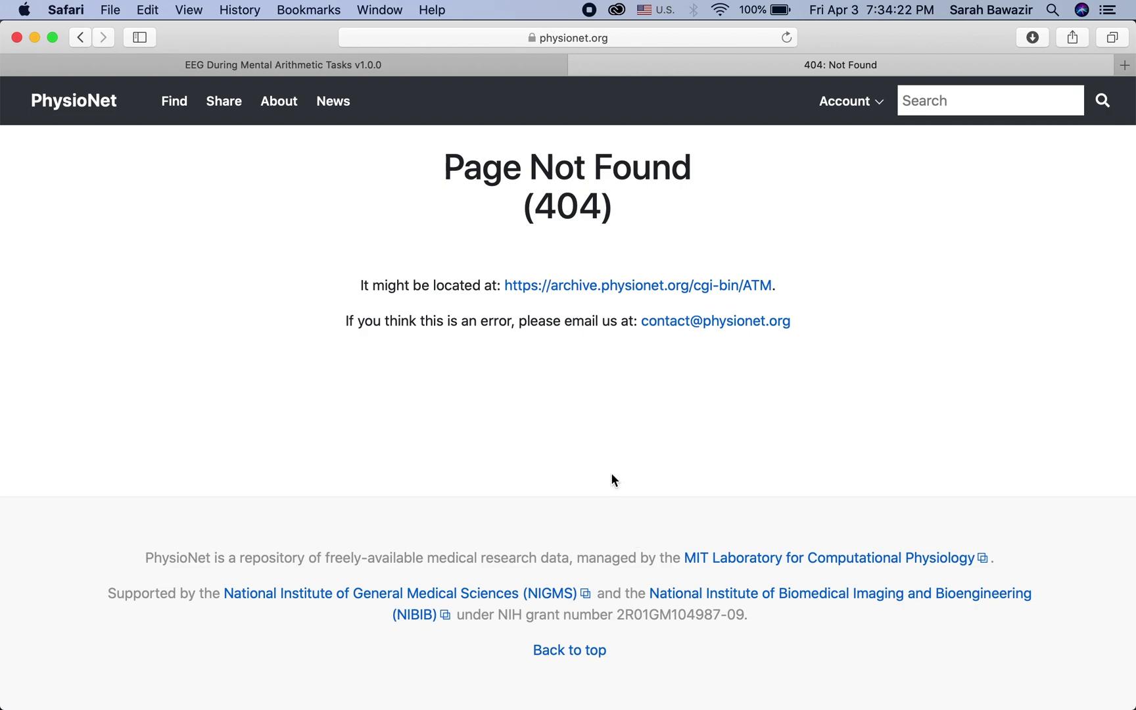
{"action": "left_click", "coordinate": [580, 295]}
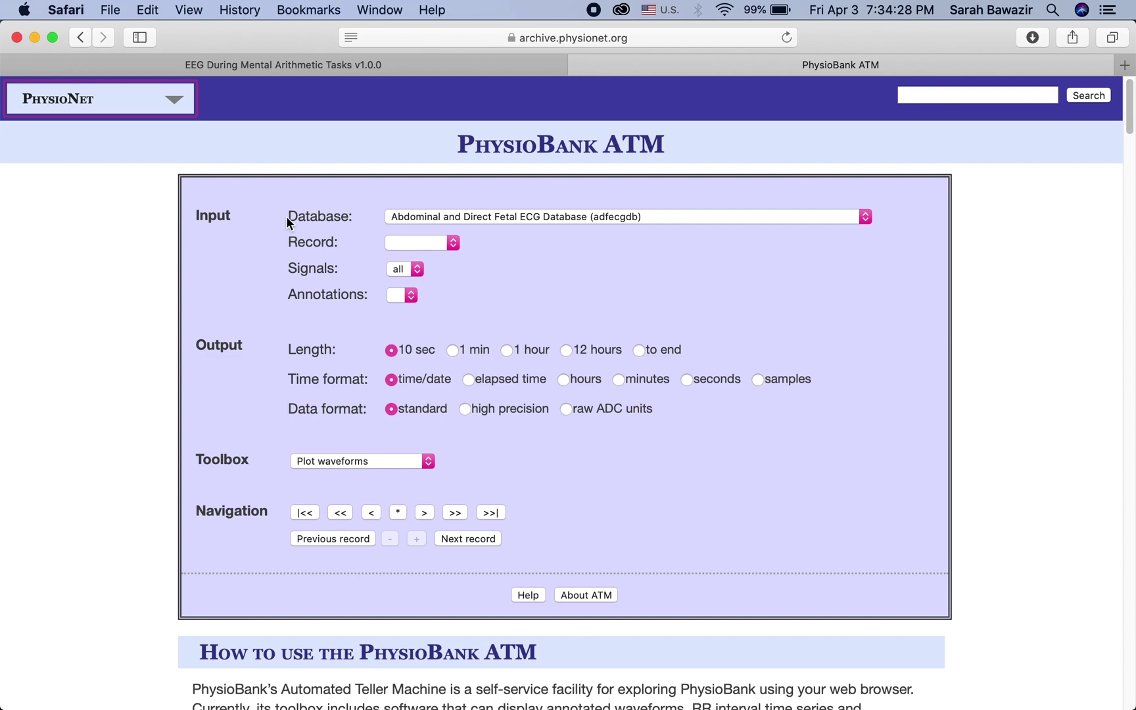
- Choose the EEG During Mental Arithmetic Tasks (eegmat) database with record Subject00_1.edf
{"action": "left_click", "coordinate": [408, 213]}
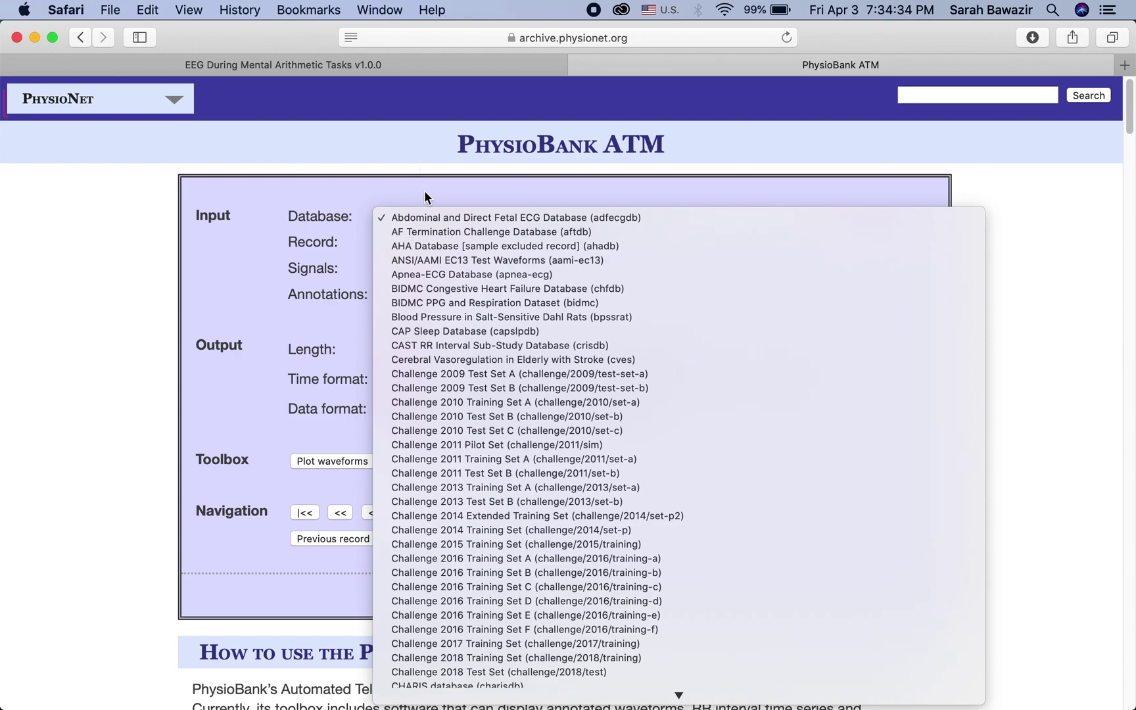
{"action": "scroll", "coordinate": [497, 675], "scroll_direction": "down", "scroll_amount": 2}
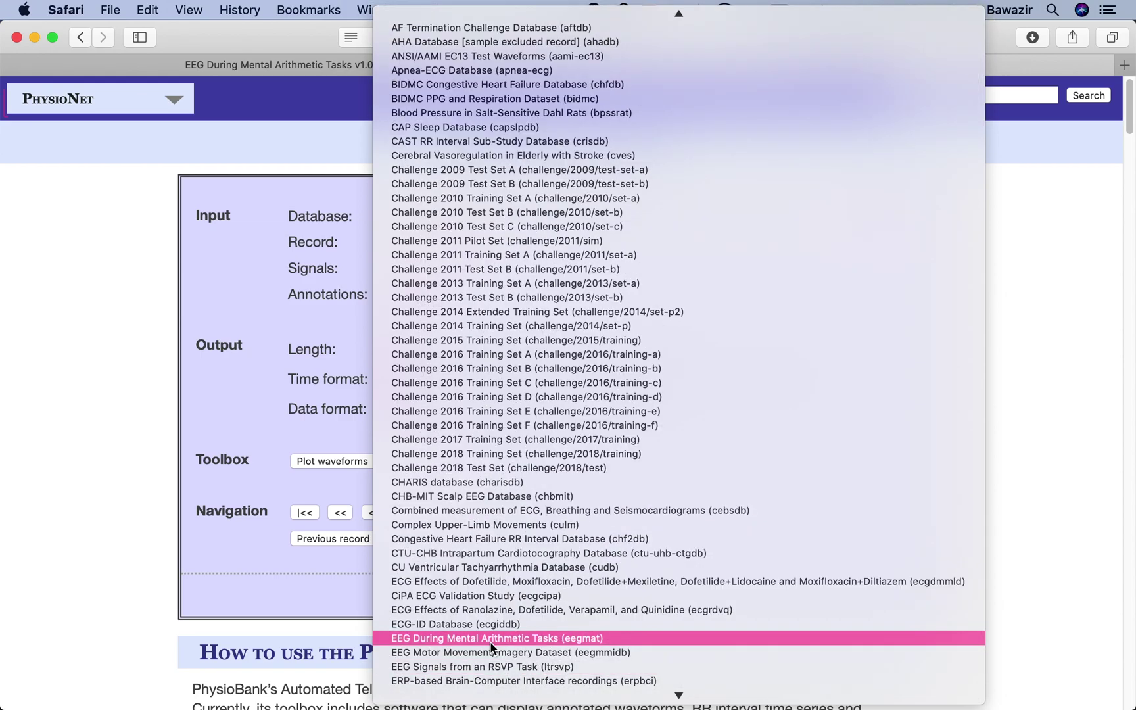
{"action": "left_click", "coordinate": [491, 638]}
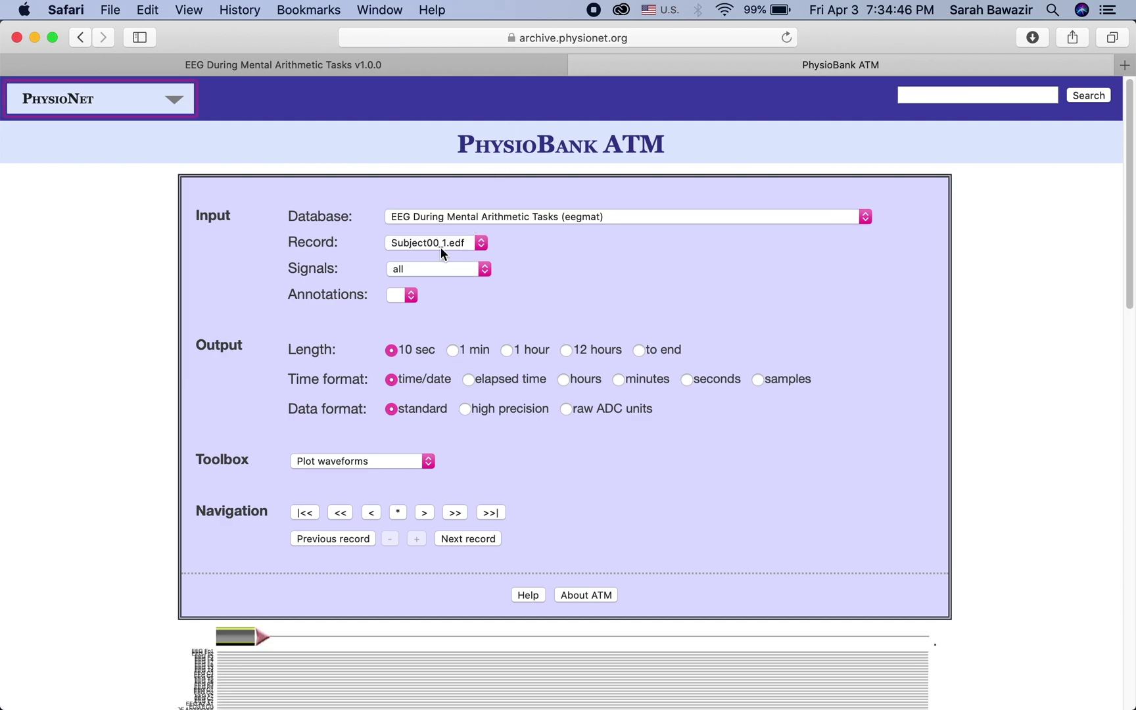
{"action": "left_click", "coordinate": [424, 245]}
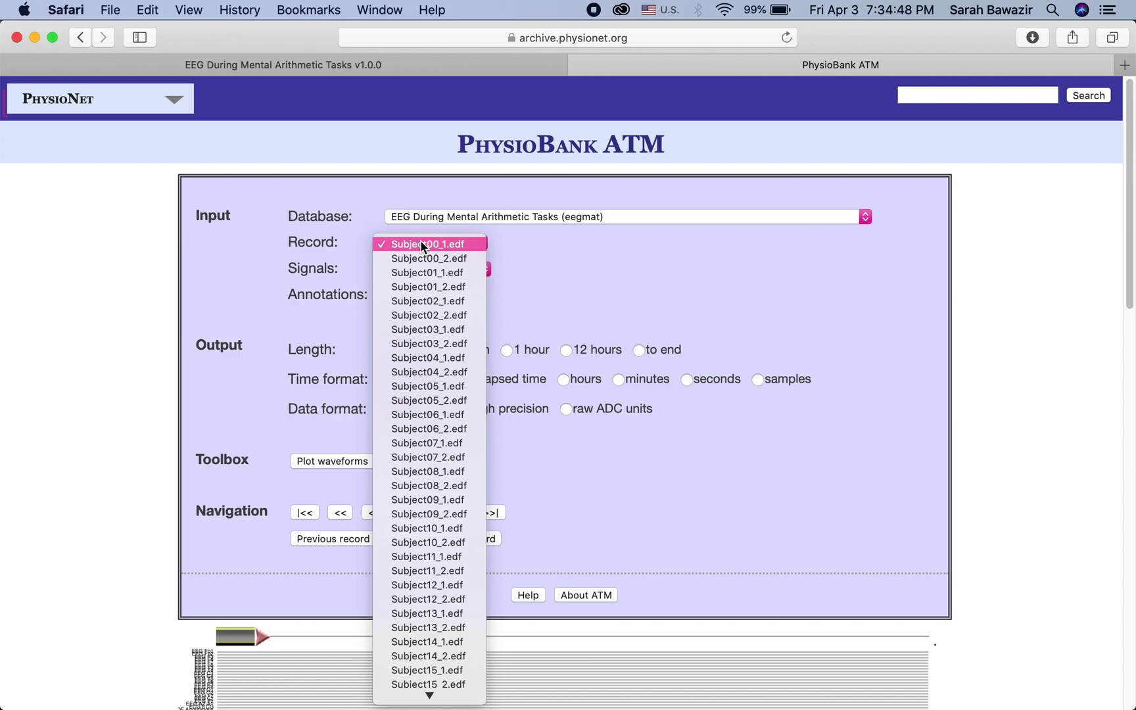
{"action": "left_click", "coordinate": [434, 240]}
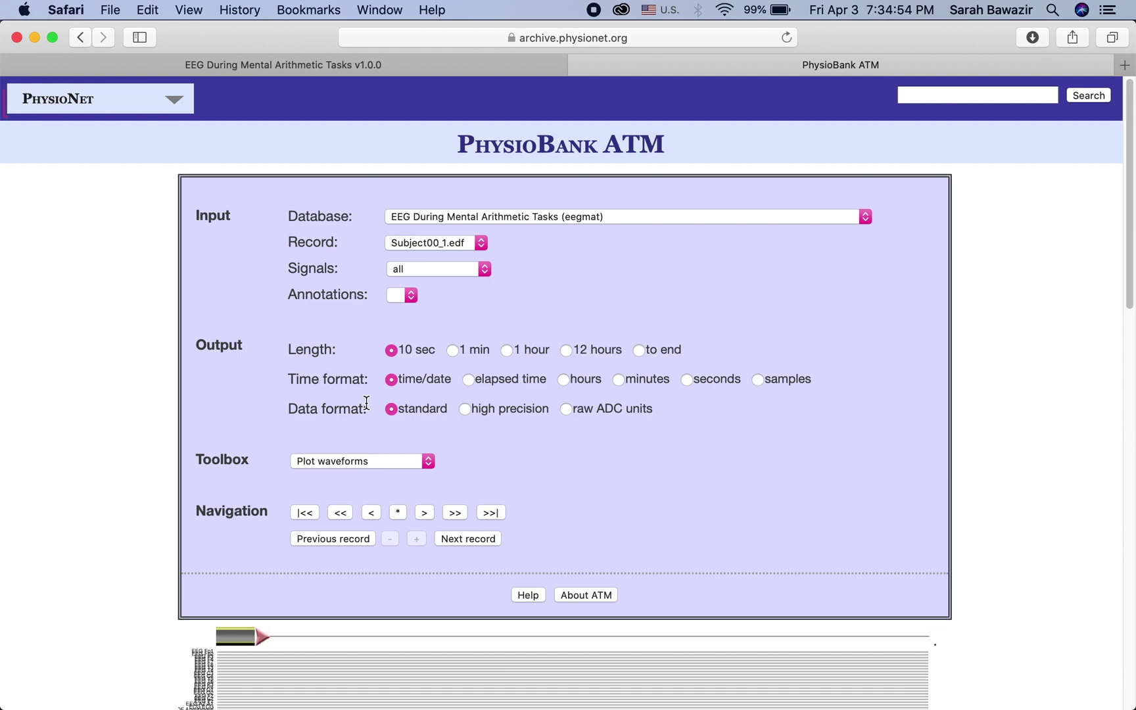
{"action": "mouse_move", "coordinate": [1130, 165]}
{"action": "left_mouse_down"}
{"action": "mouse_move", "coordinate": [1129, 255]}
{"action": "mouse_move", "coordinate": [1130, 236]}
{"action": "left_mouse_up"}
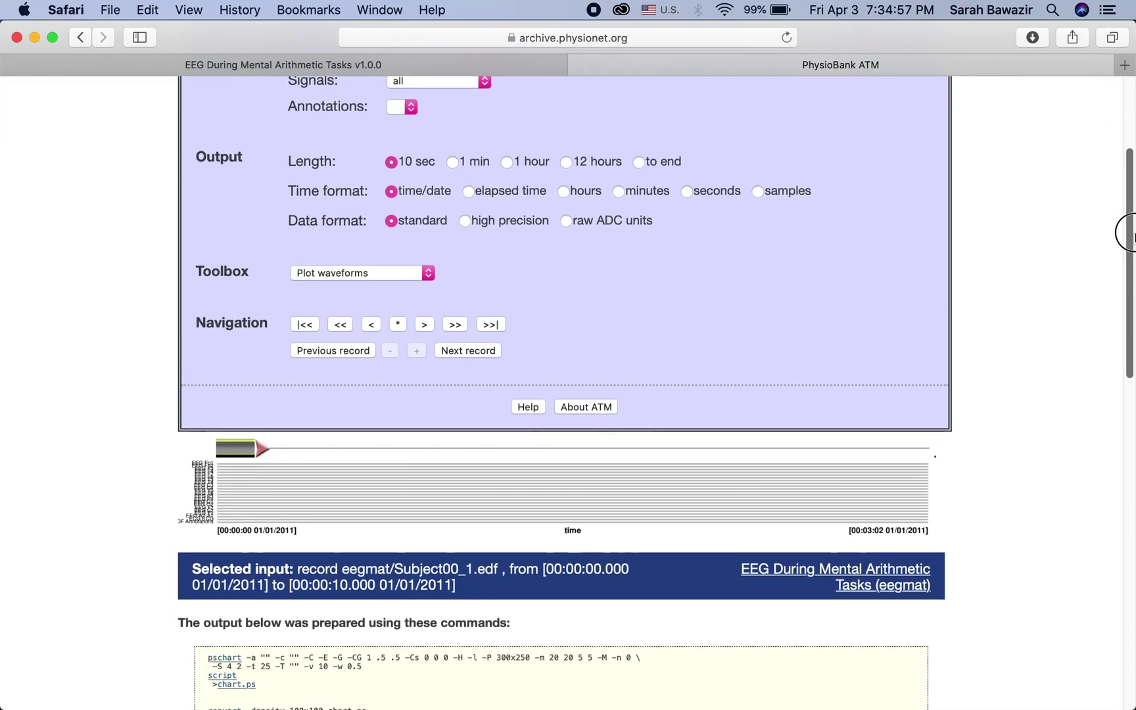
- Export Subject00_1 signals as .mat and download the plotATM.m function
{"action": "left_click", "coordinate": [328, 281]}
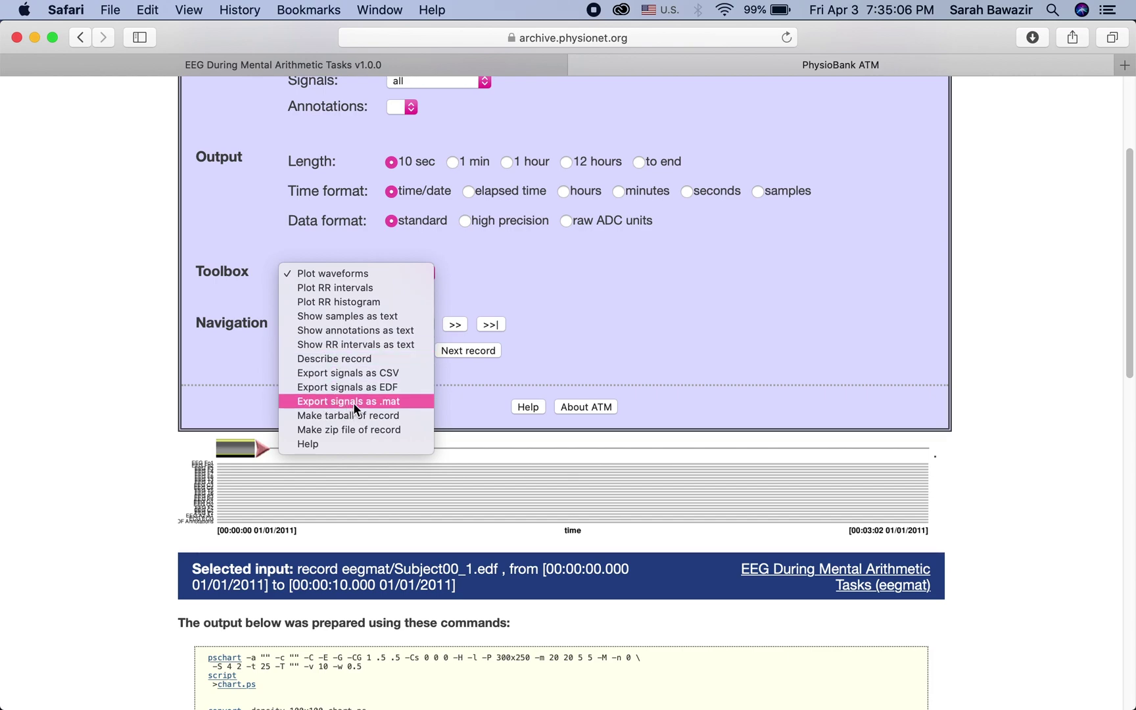
{"action": "left_click", "coordinate": [397, 401]}
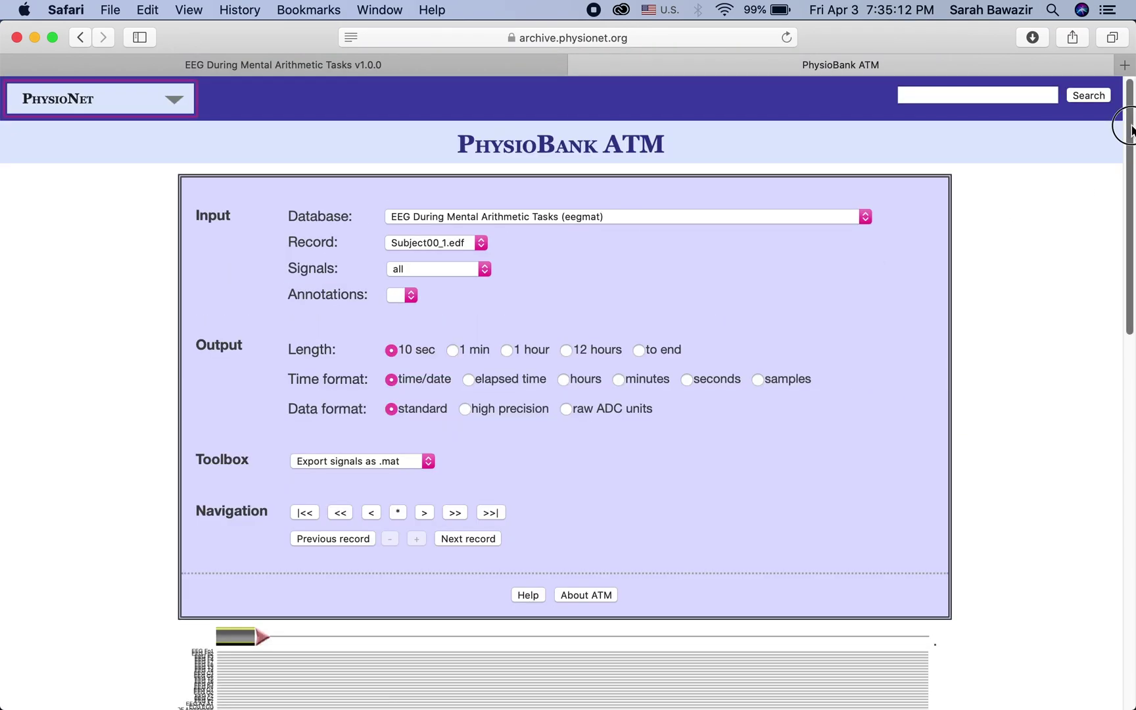
{"action": "left_click_drag", "start_coordinate": [1130, 134], "coordinate": [1130, 364]}
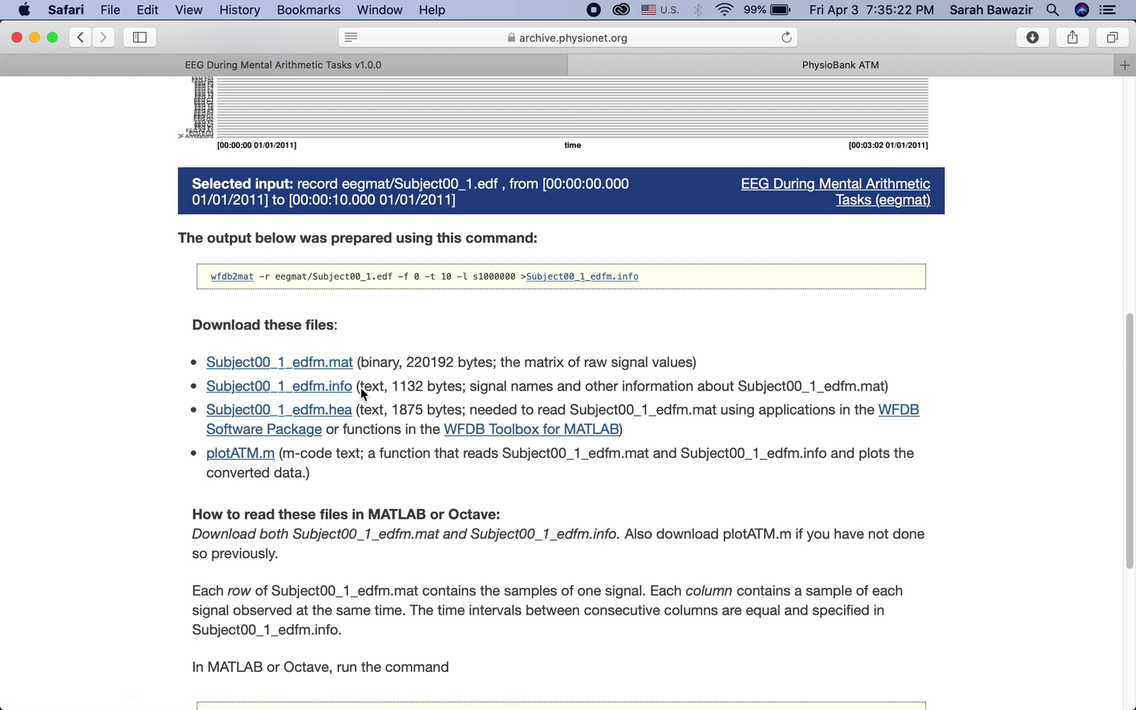
{"action": "left_click", "coordinate": [264, 459]}
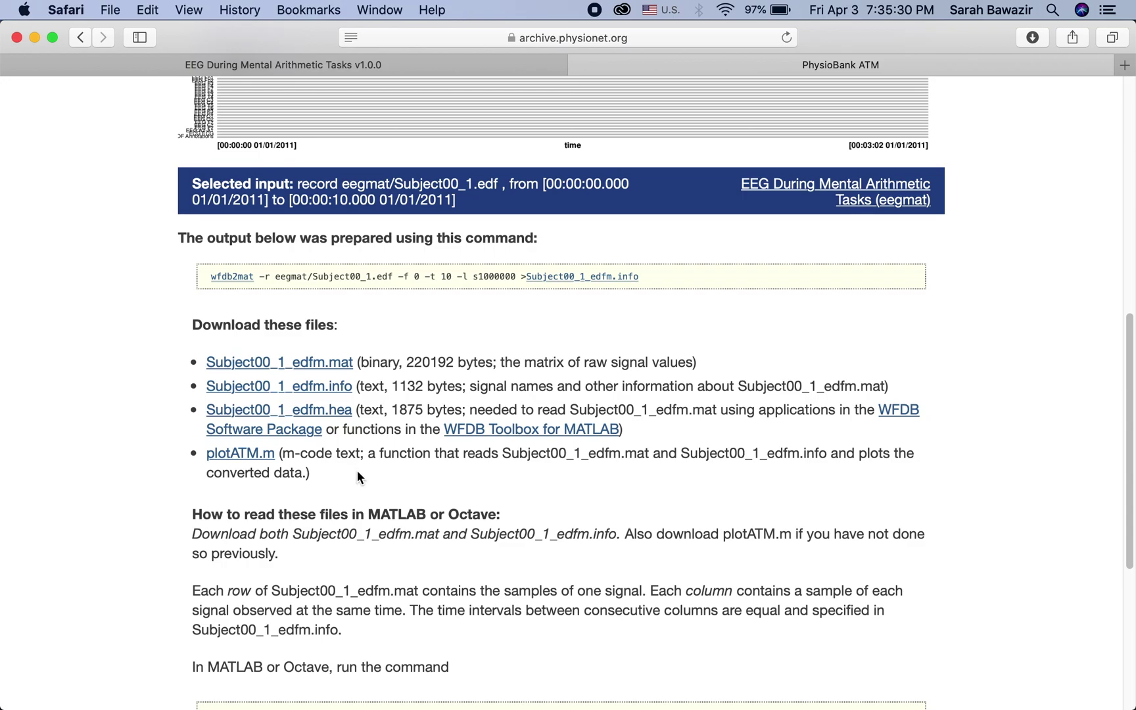
- Switch to MATLAB and drag Subject00_1_edfm.mat into the Workspace, loading 22x30000 'val'
{"action": "key", "text": "ctrl+Up"}
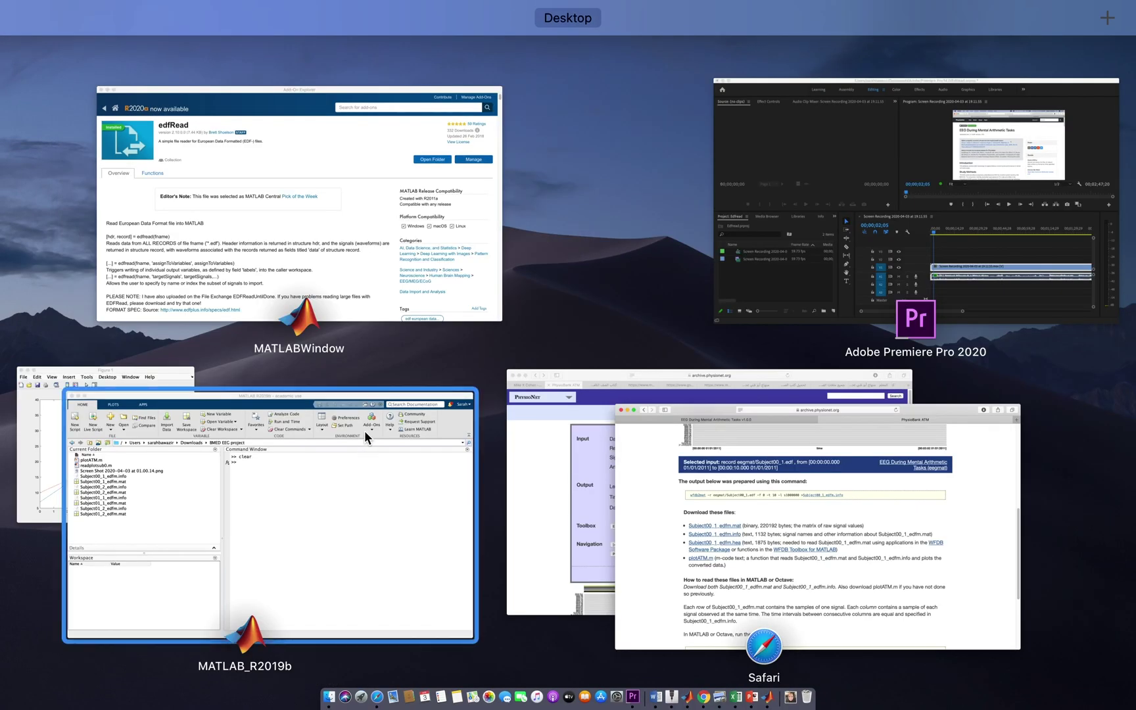
{"action": "left_click", "coordinate": [311, 488]}
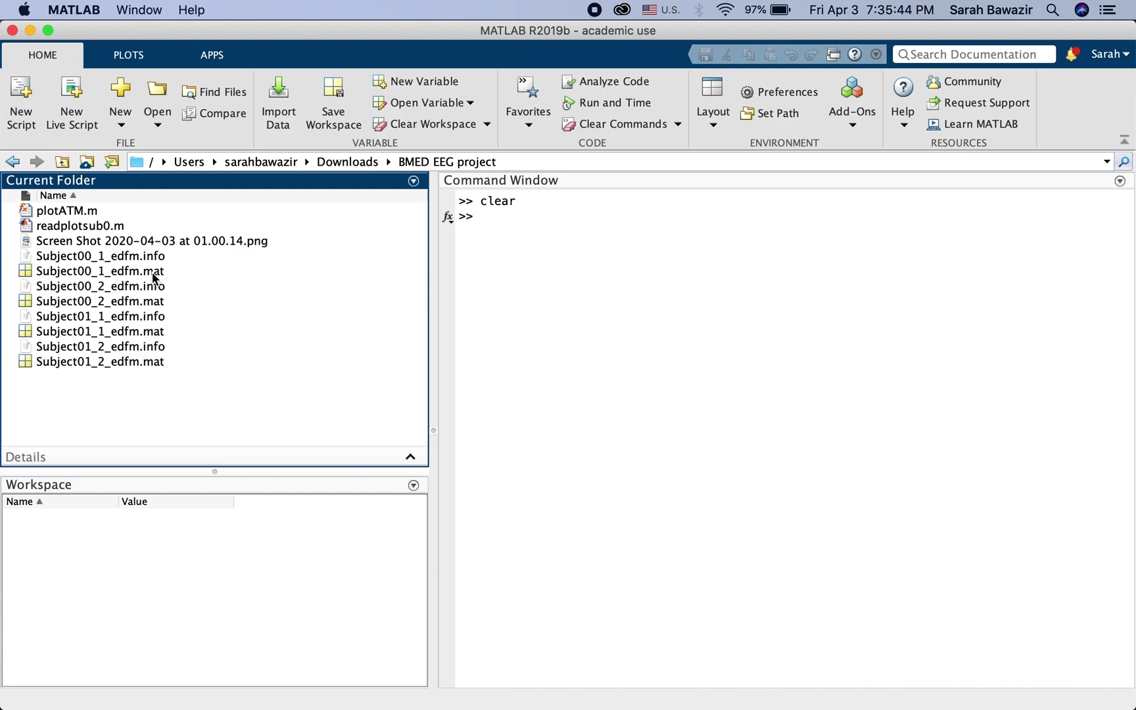
{"action": "left_click", "coordinate": [128, 272]}
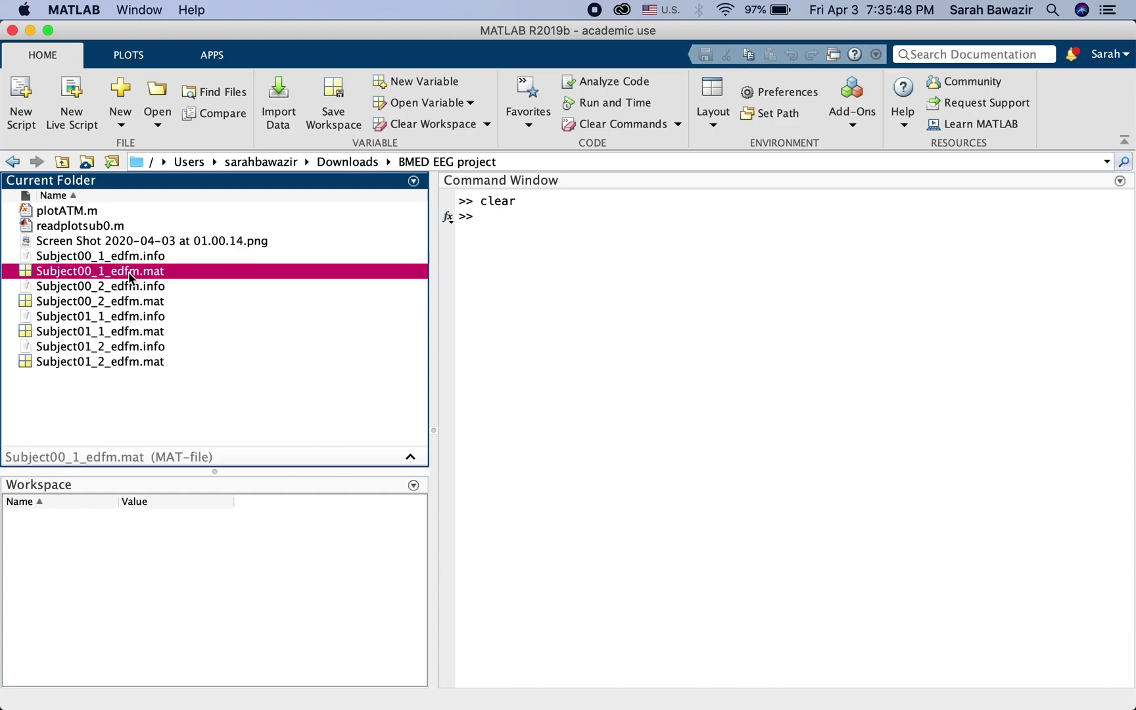
{"action": "left_click", "coordinate": [66, 277]}
{"action": "left_click_drag", "start_coordinate": [67, 277], "coordinate": [80, 548]}
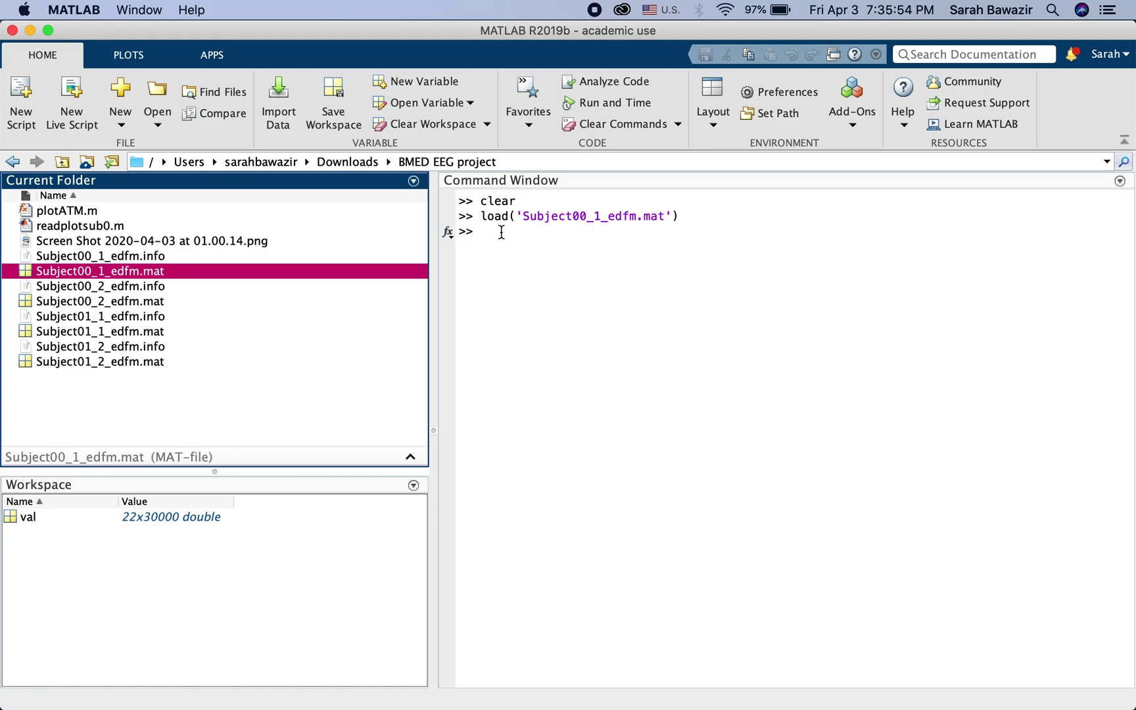
{"action": "left_click", "coordinate": [22, 522]}
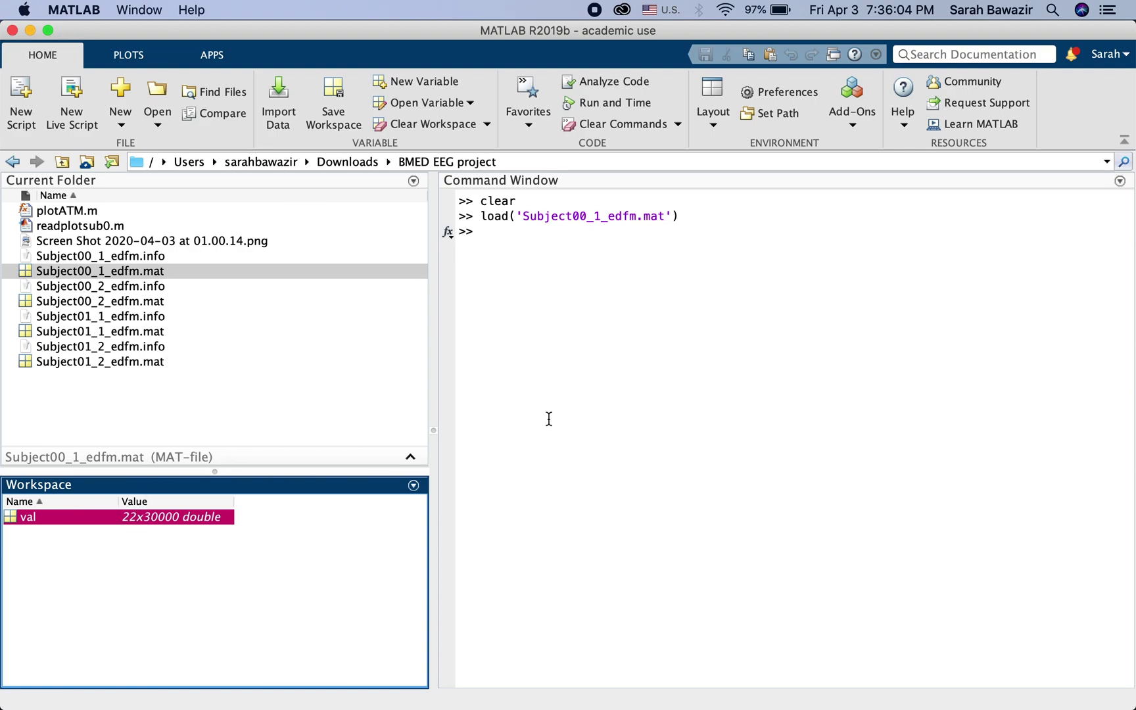
- Run plotATM('Subject00_1_edfm.mat') with the pasted file name, which fails to load
{"action": "left_click", "coordinate": [551, 235]}
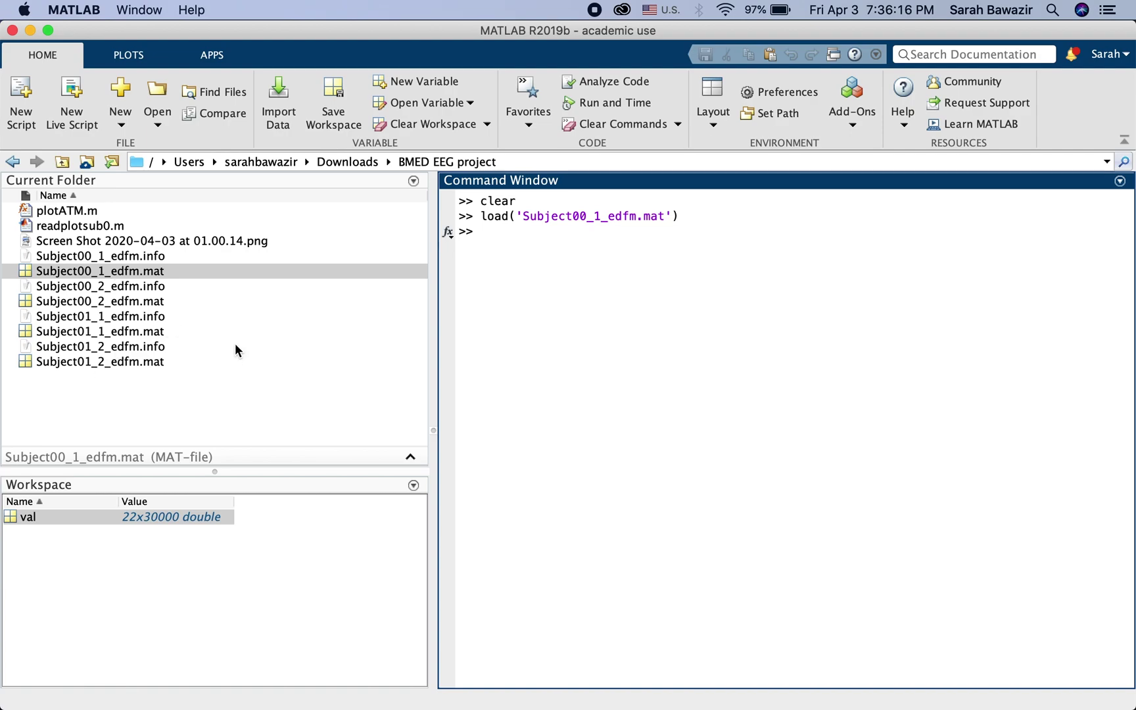
{"action": "type", "text": "p"}
{"action": "type", "text": "lotATM"}
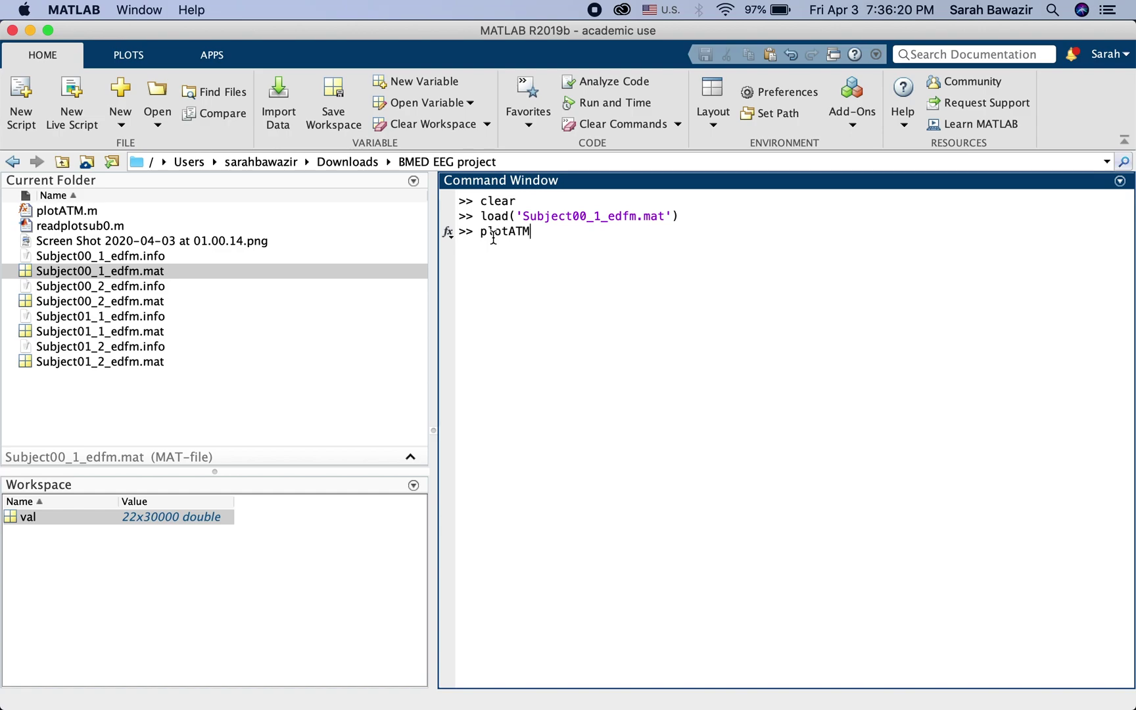
{"action": "type", "text": "("}
{"action": "type", "text": "'"}
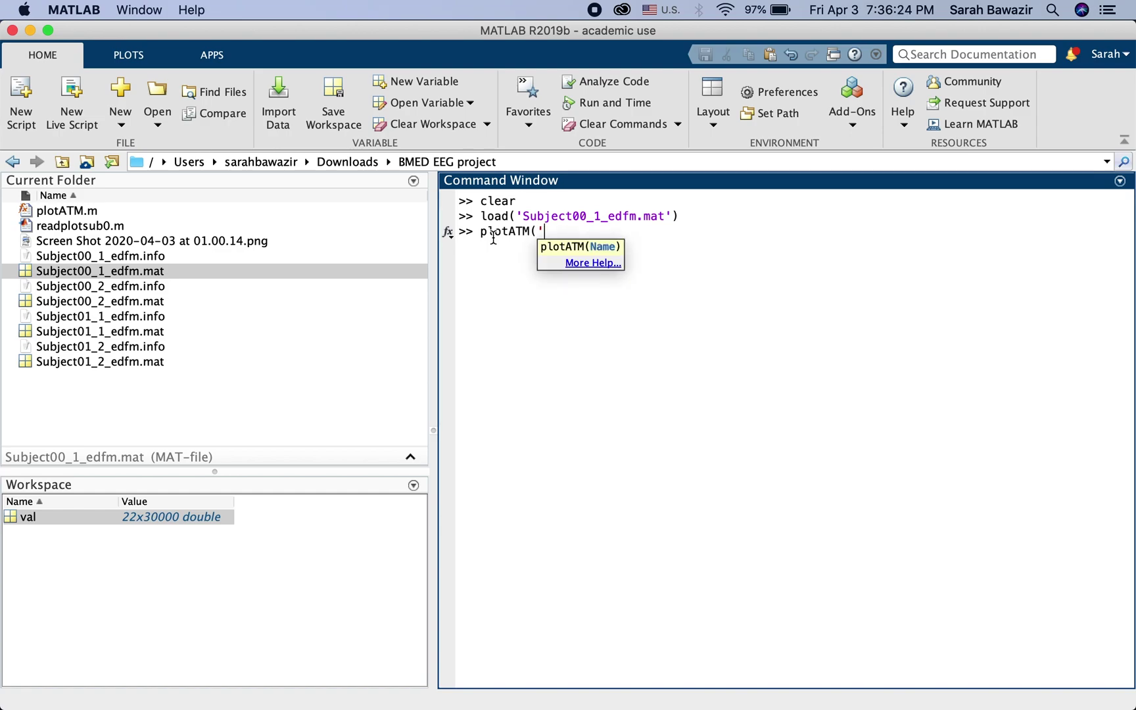
{"action": "mouse_move", "coordinate": [664, 217]}
{"action": "left_mouse_down"}
{"action": "mouse_move", "coordinate": [558, 204]}
{"action": "mouse_move", "coordinate": [522, 216]}
{"action": "left_mouse_up"}
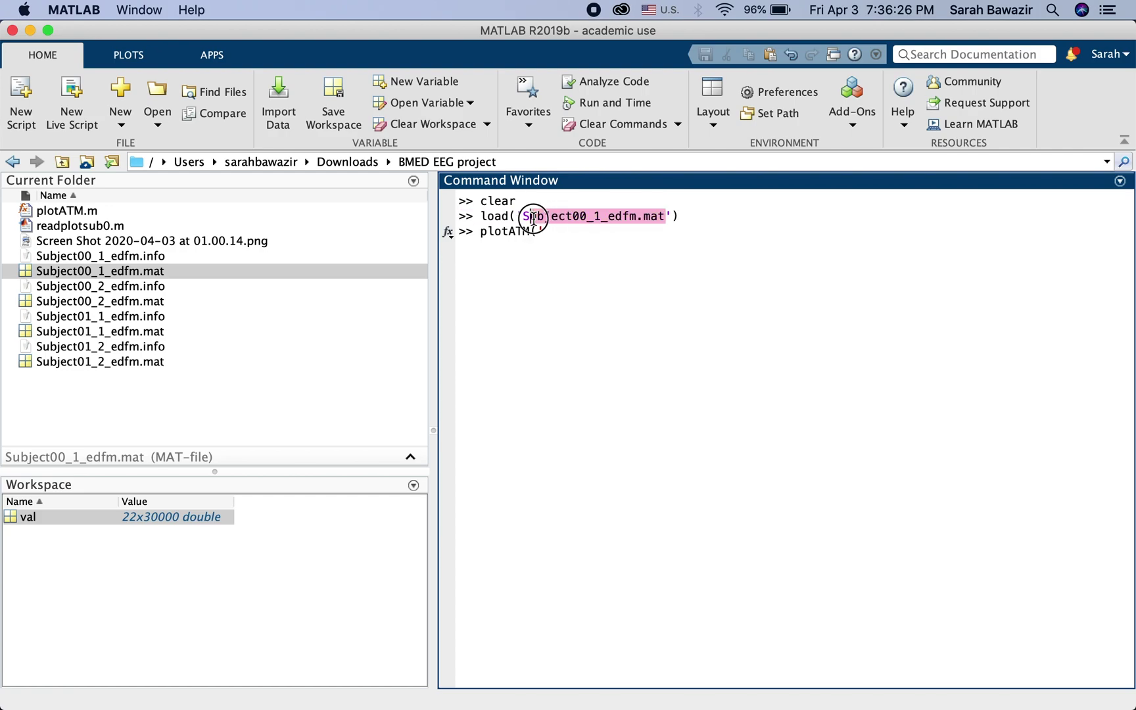
{"action": "left_click", "coordinate": [589, 233]}
{"action": "type", "text": "Subject00_1_edfm.mat"}
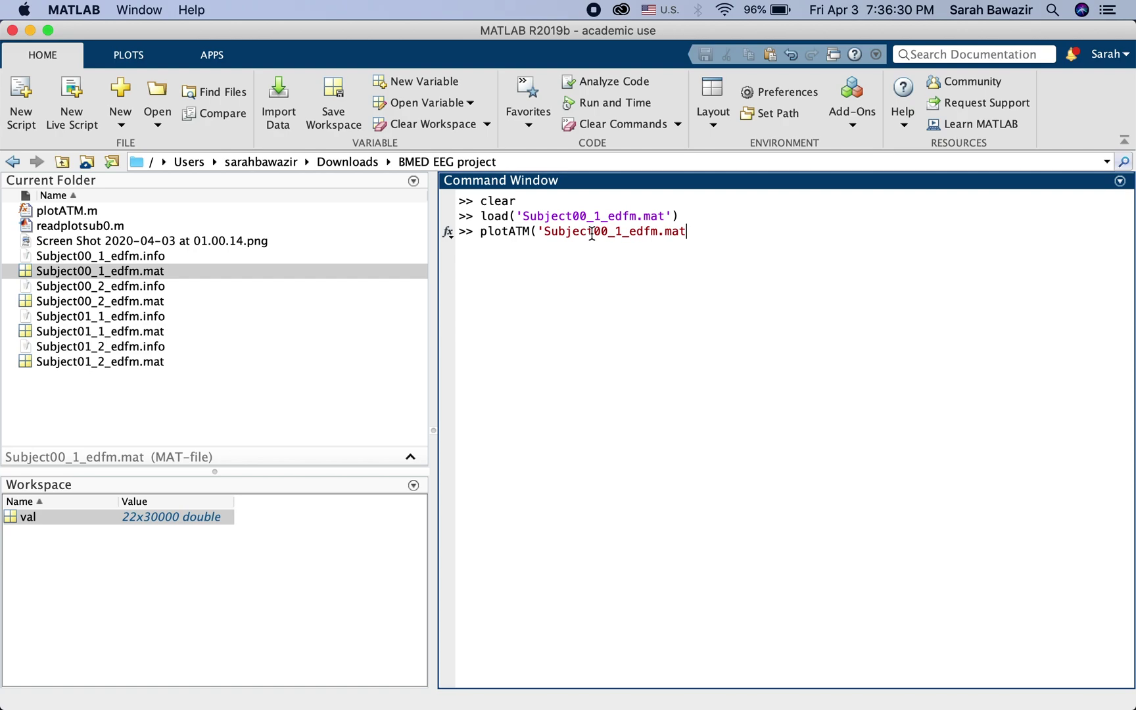
{"action": "type", "text": "'"}
{"action": "type", "text": ")"}
{"action": "key", "text": "Return"}
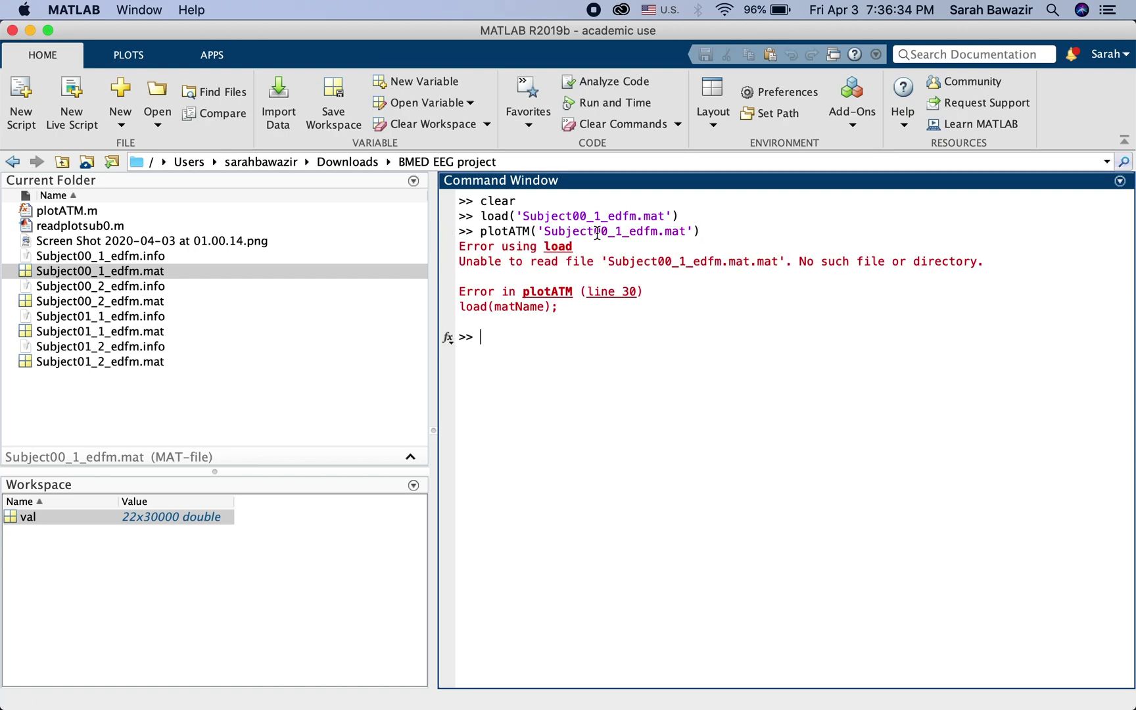
- Rerun plotATM with the '.mat' extension removed: plotATM('Subject00_1_edfm')
{"action": "key", "text": "Up"}
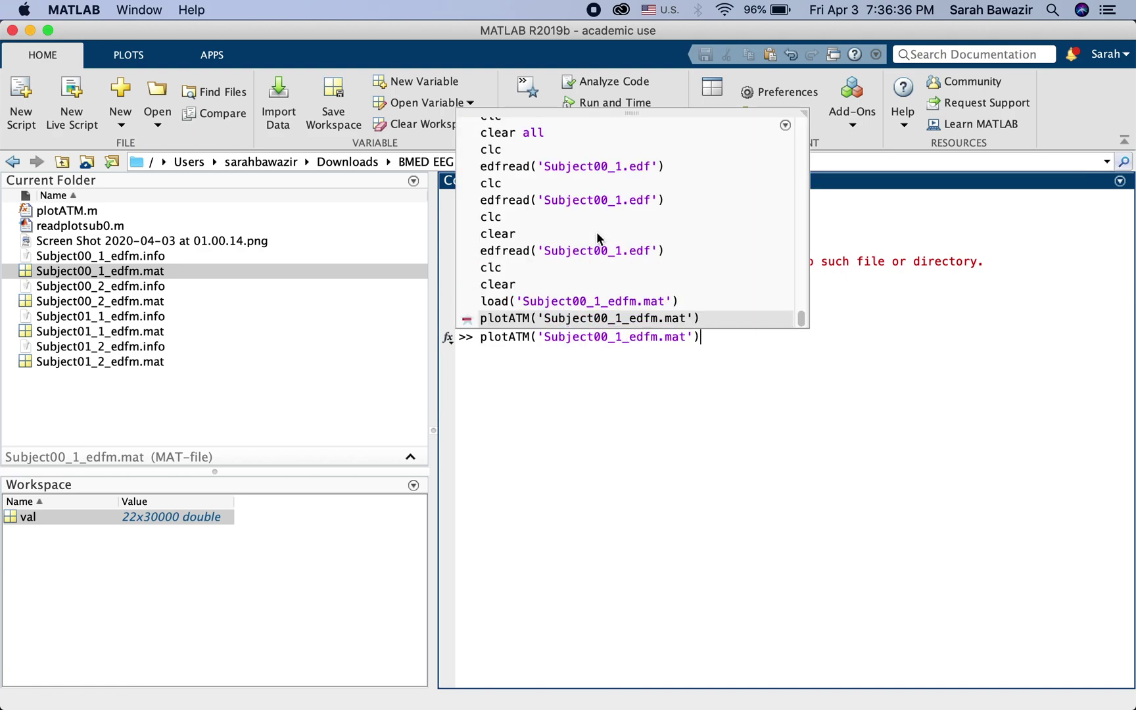
{"action": "key", "text": "Left"}
{"action": "key", "text": "Left"}
{"action": "key", "text": "BackSpace"}
{"action": "key", "text": "BackSpace"}
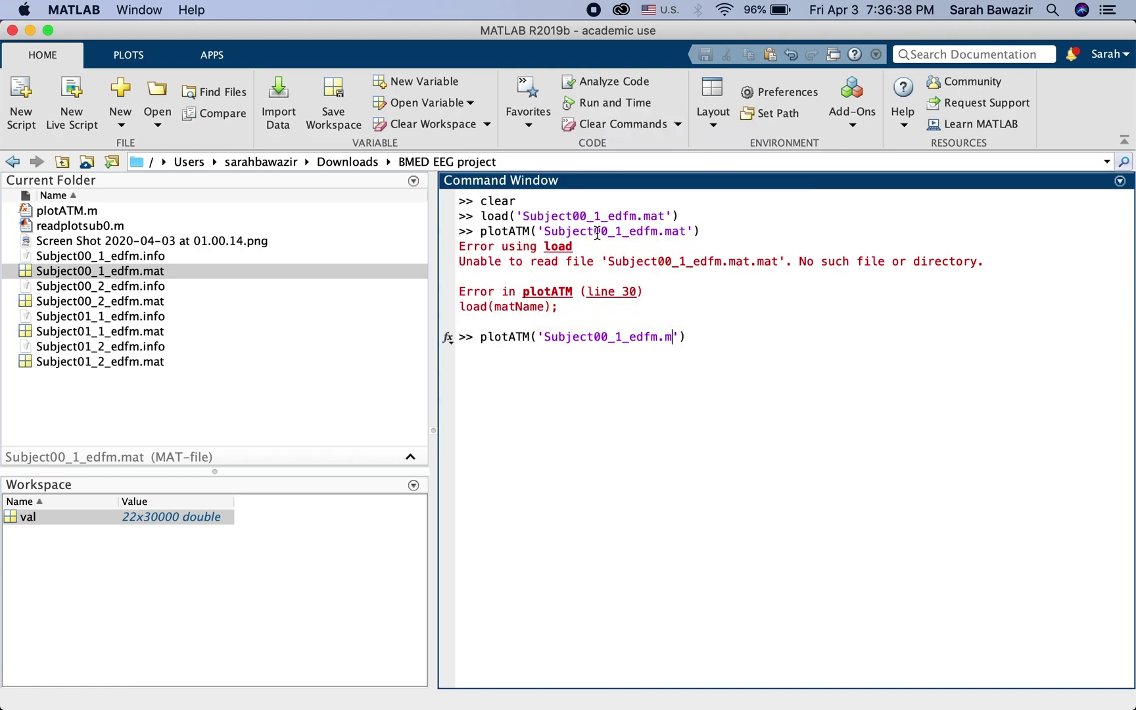
{"action": "key", "text": "BackSpace"}
{"action": "key", "text": "BackSpace"}
{"action": "key", "text": "Return"}
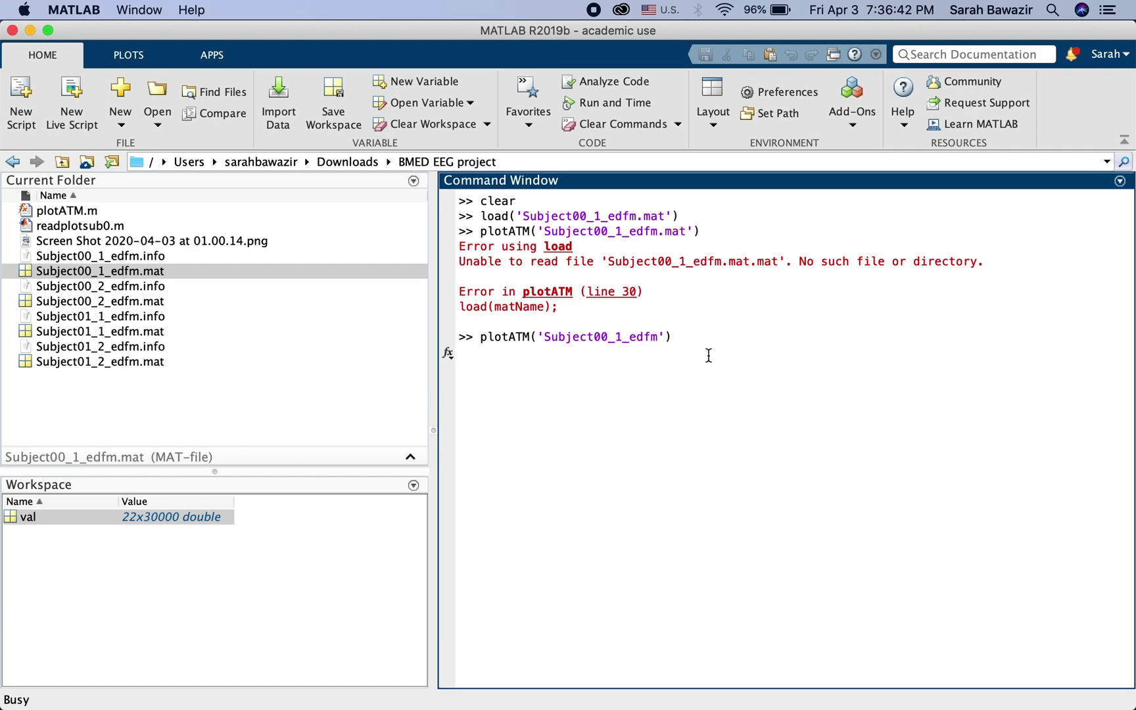
- Check the Figure 1 window twice via Mission Control, returning to the Command Window
{"action": "key", "text": "ctrl+Up"}
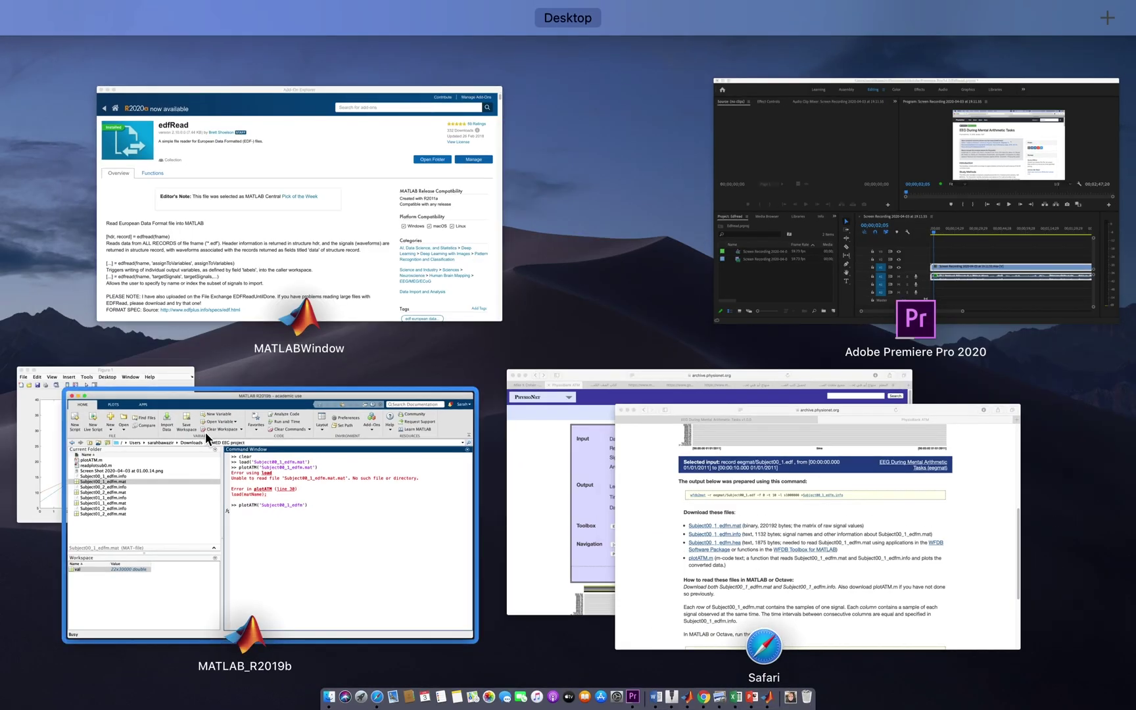
{"action": "left_click", "coordinate": [18, 438]}
{"action": "left_click", "coordinate": [577, 511]}
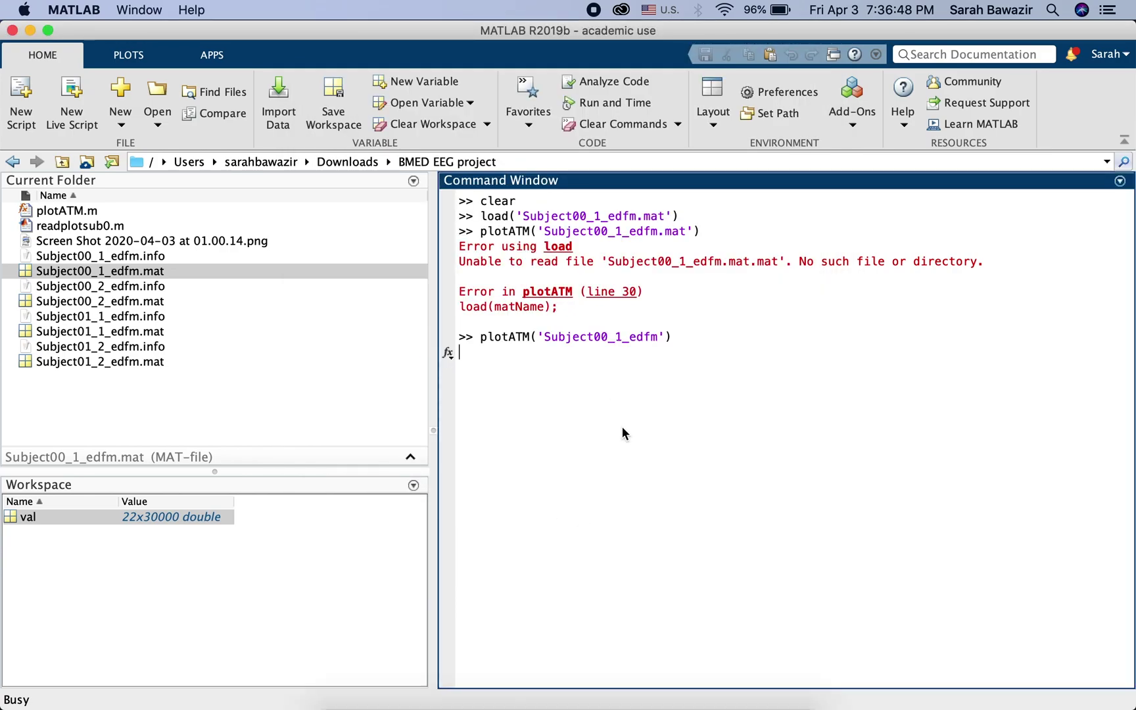
{"action": "key", "text": "ctrl+Up"}
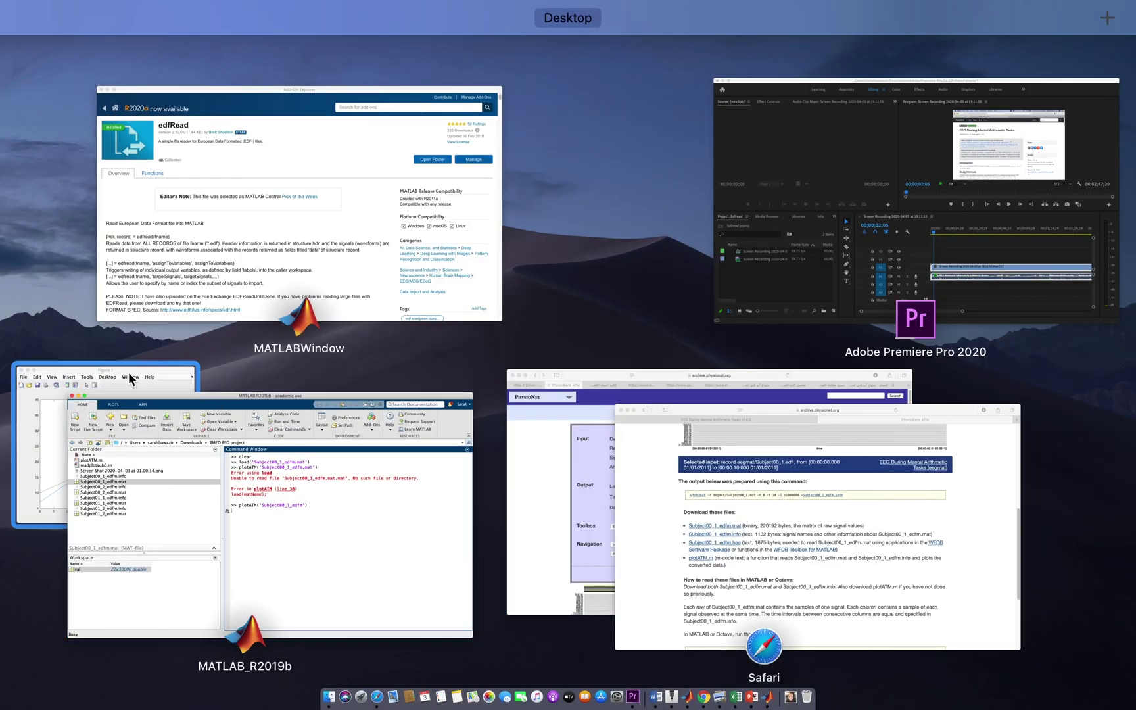
{"action": "left_click", "coordinate": [109, 378]}
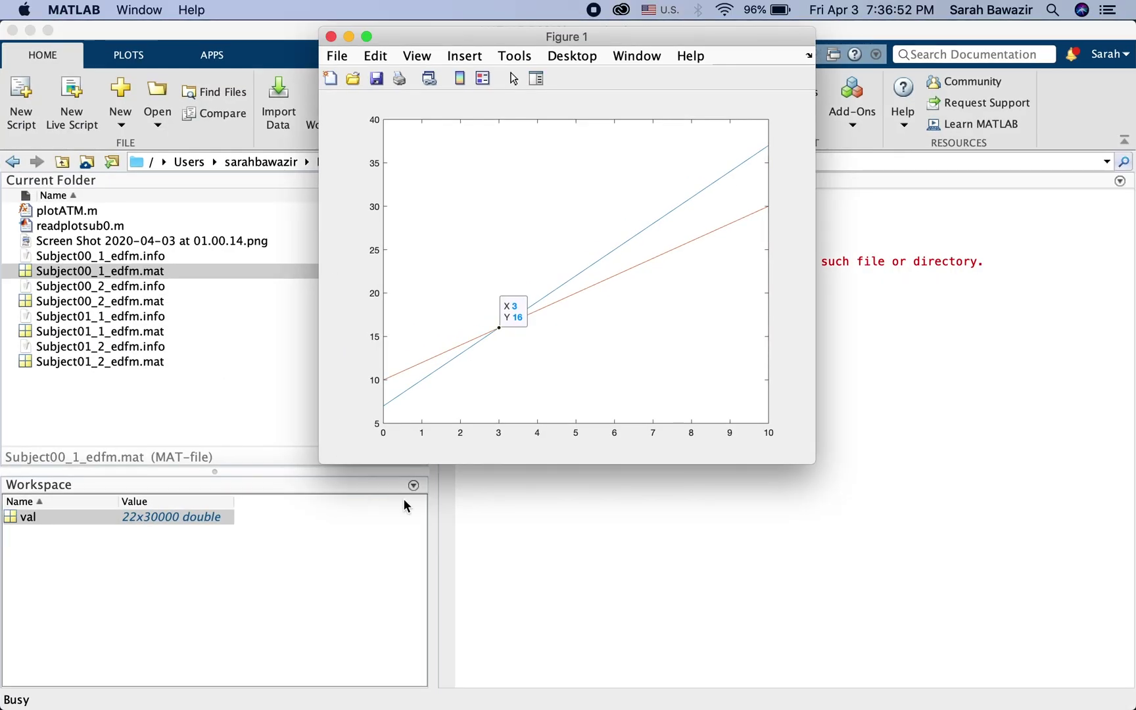
{"action": "left_click", "coordinate": [545, 546]}
{"action": "left_click", "coordinate": [574, 356]}
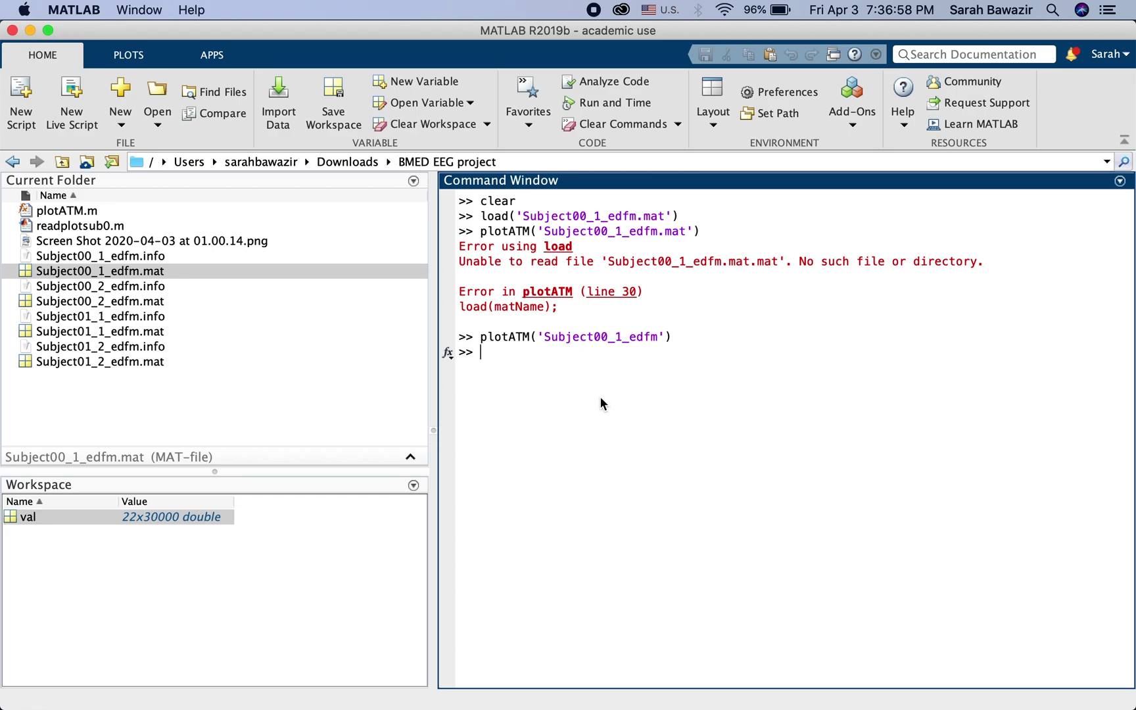
- Check Figure 1 once more, then rerun plotATM('Subject00_1_edfm')
{"action": "key", "text": "ctrl+Up"}
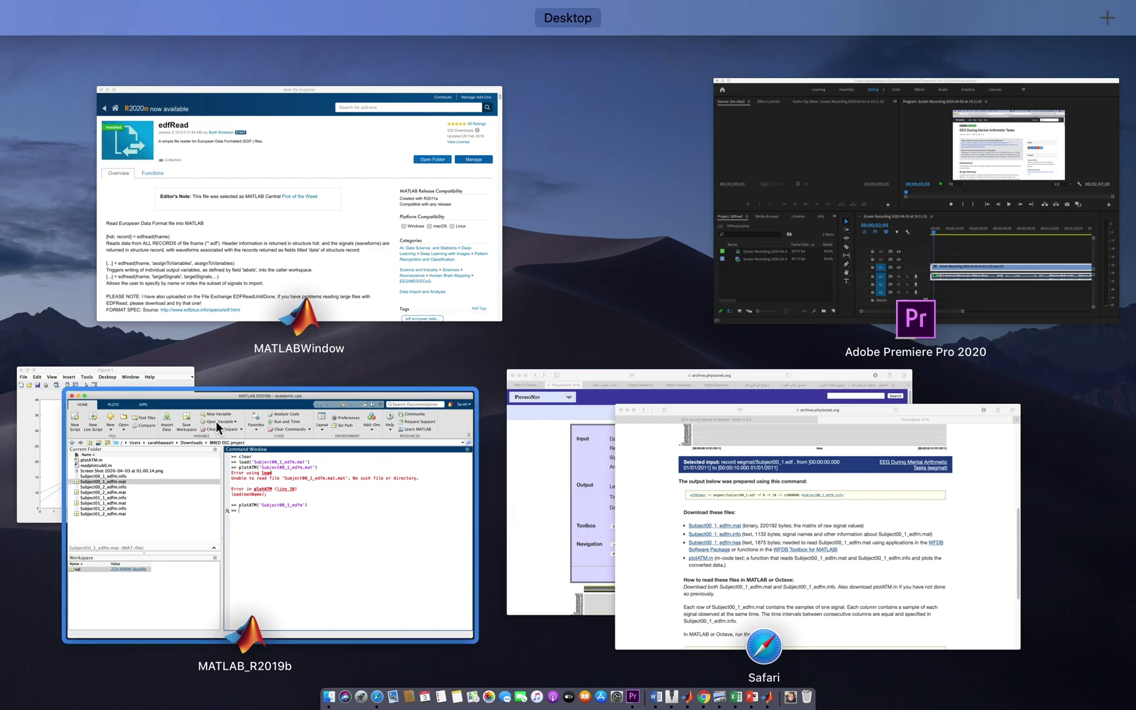
{"action": "left_click", "coordinate": [43, 458]}
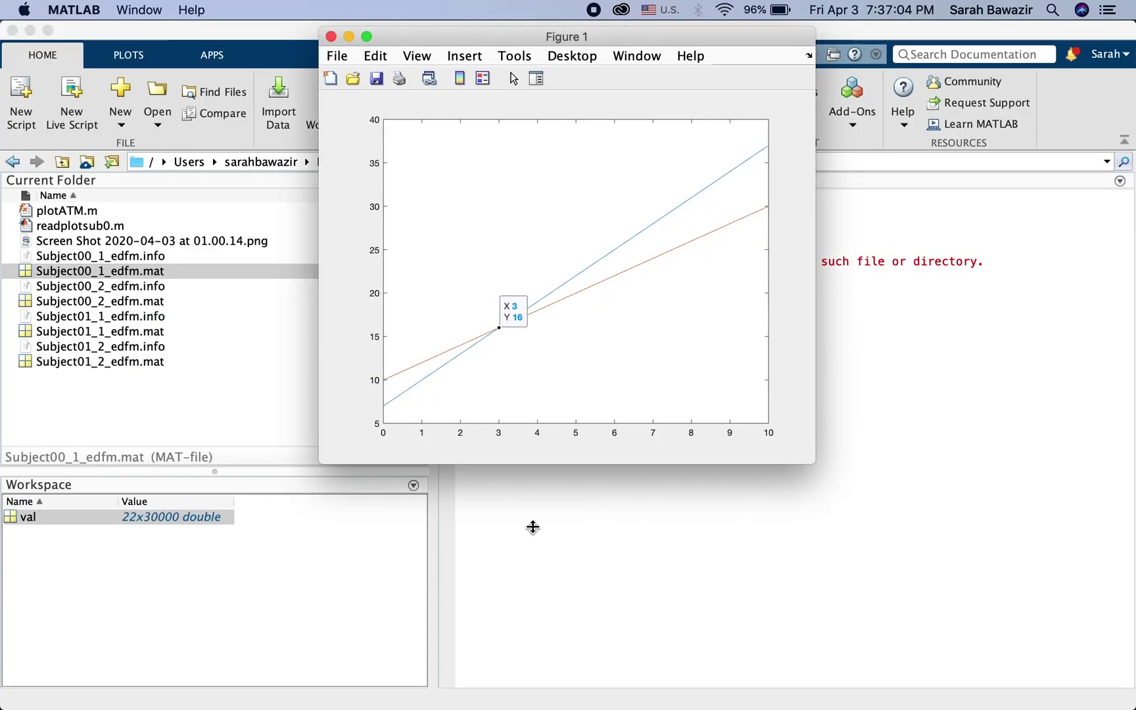
{"action": "left_click", "coordinate": [537, 528]}
{"action": "left_click", "coordinate": [545, 355]}
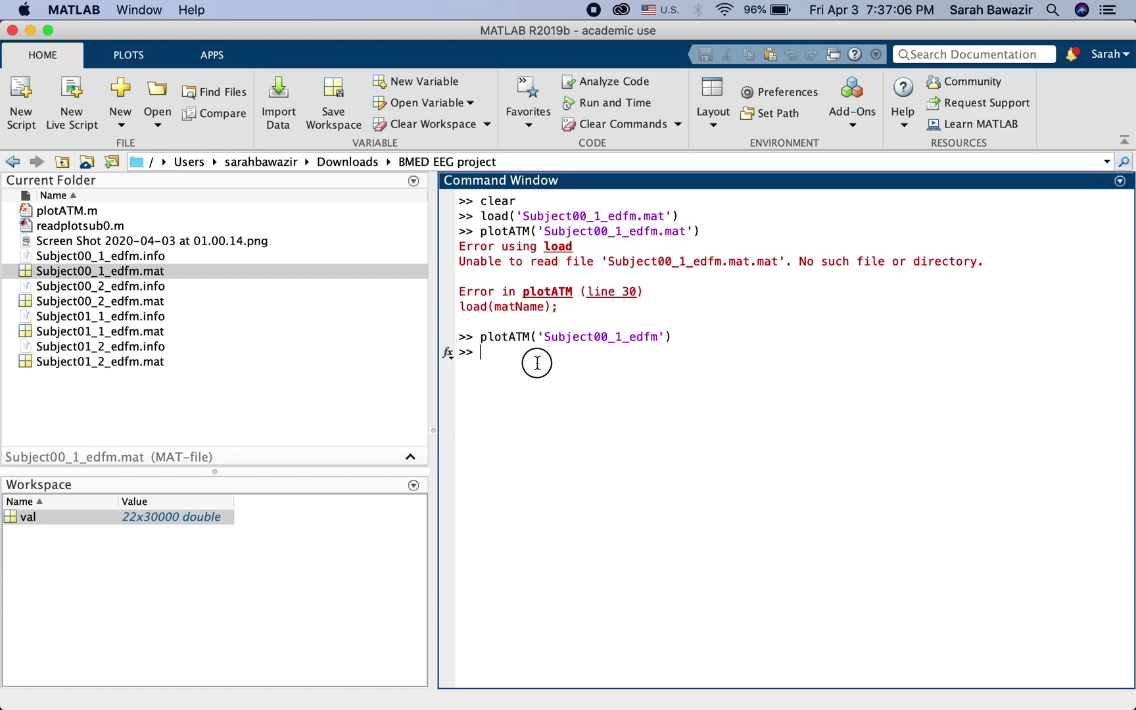
{"action": "key", "text": "Up"}
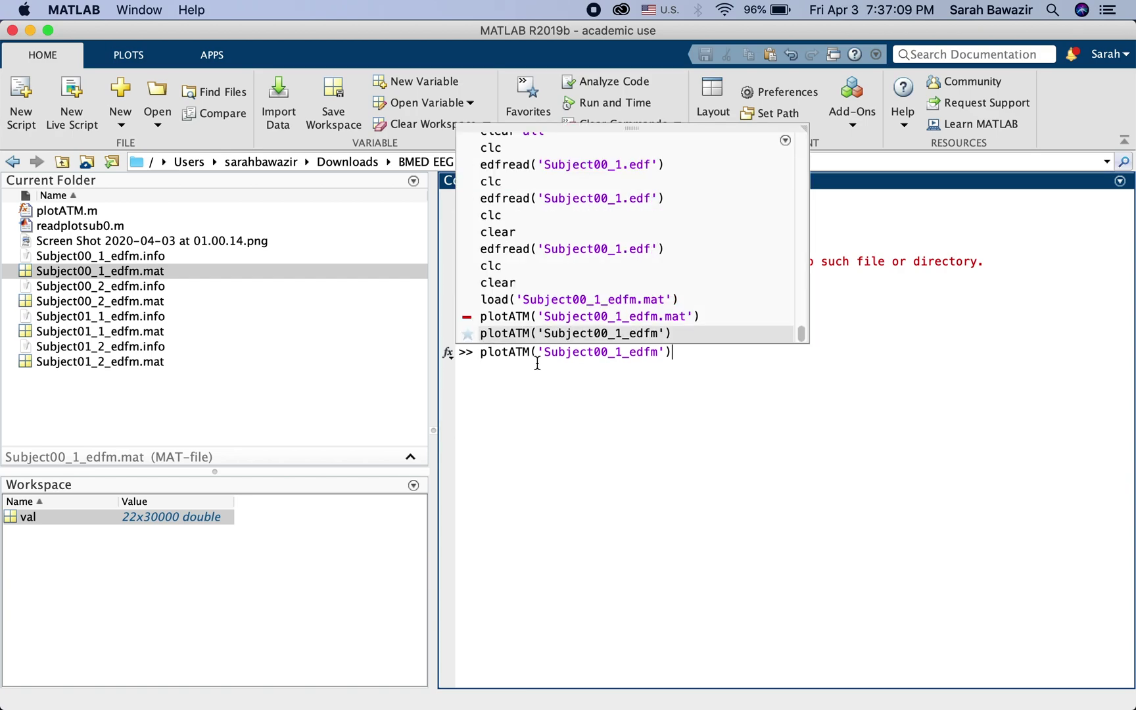
{"action": "key", "text": "Return"}
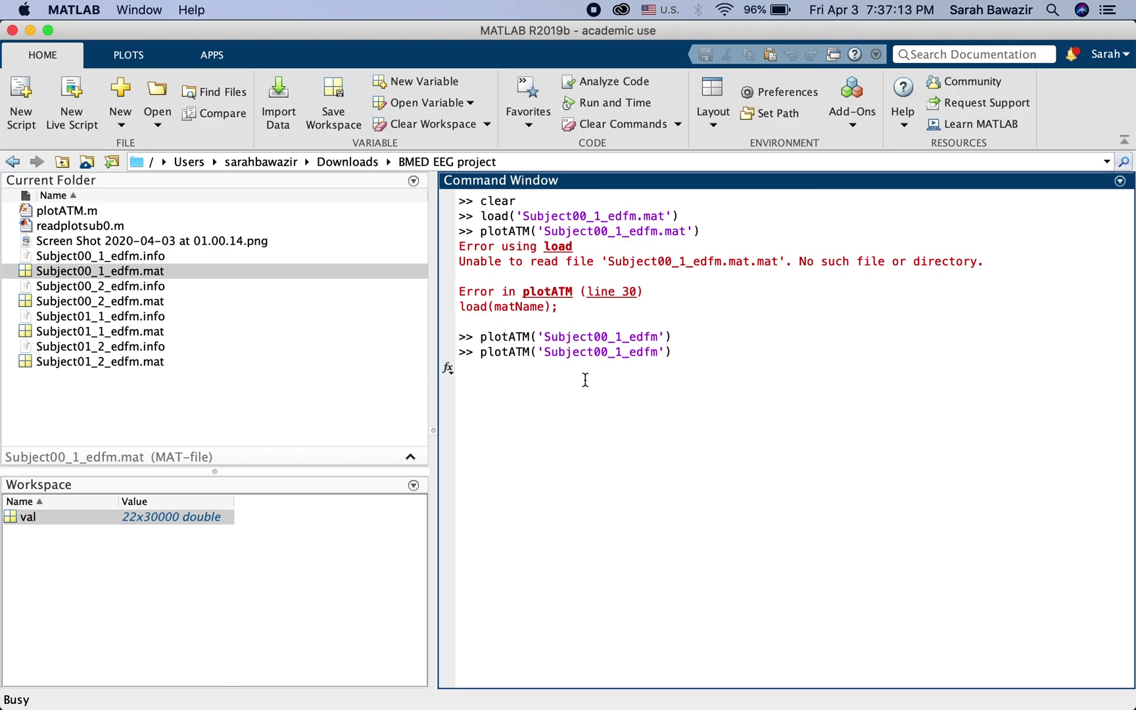
- Maximize Figure 1 to inspect the 22-channel, 60-second EEG plot, then return to MATLAB
{"action": "key", "text": "ctrl+Up"}
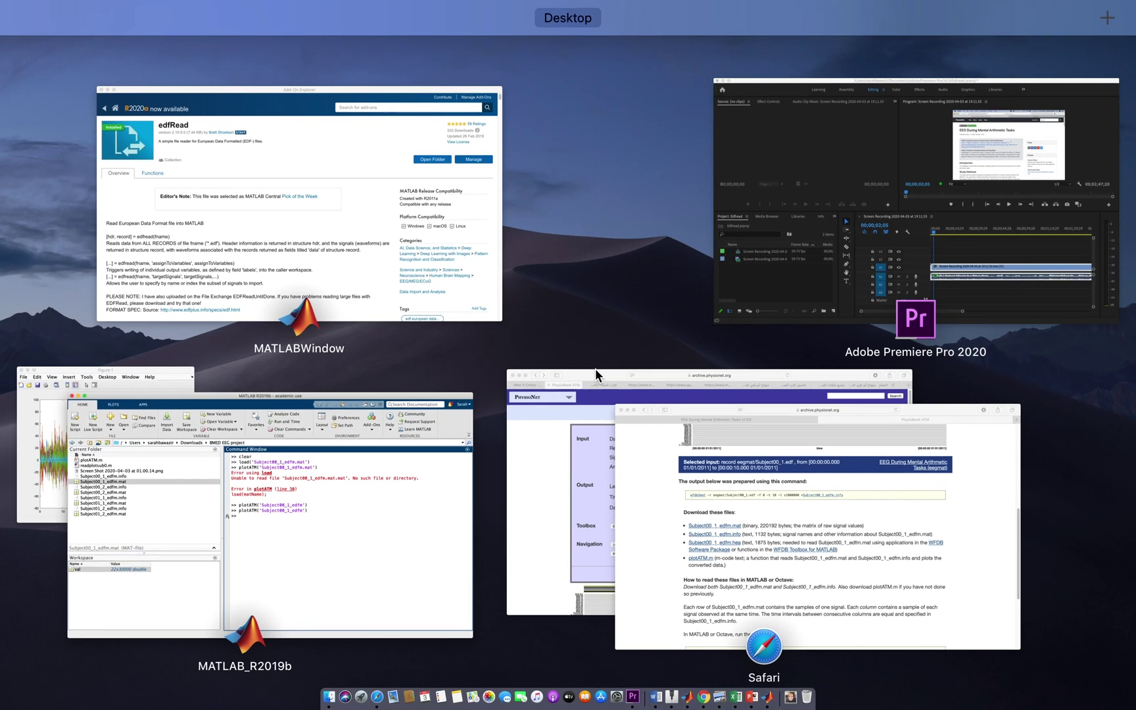
{"action": "left_click", "coordinate": [37, 444]}
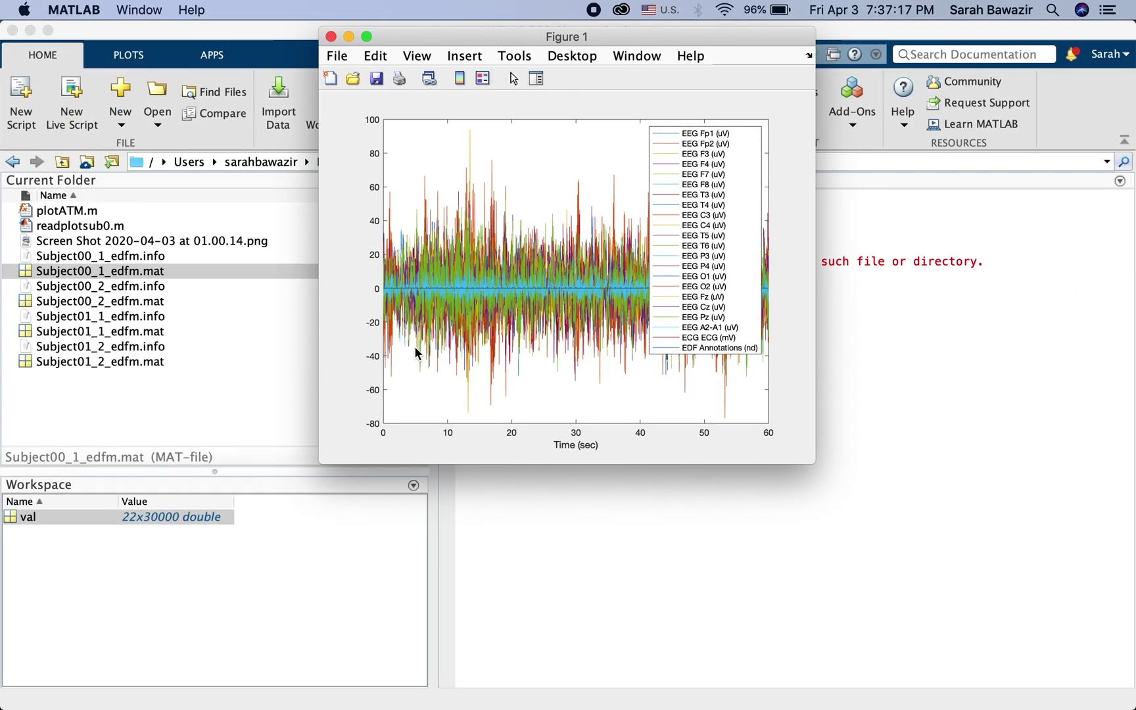
{"action": "left_click", "coordinate": [367, 36]}
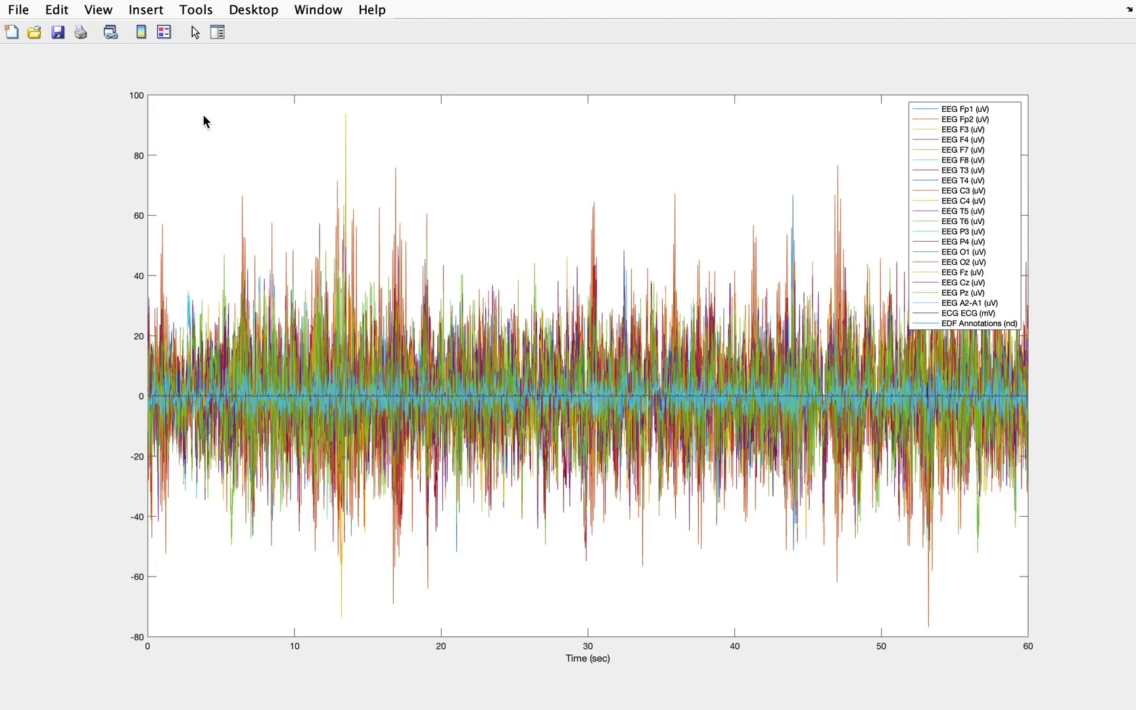
{"action": "key", "text": "ctrl+Up"}
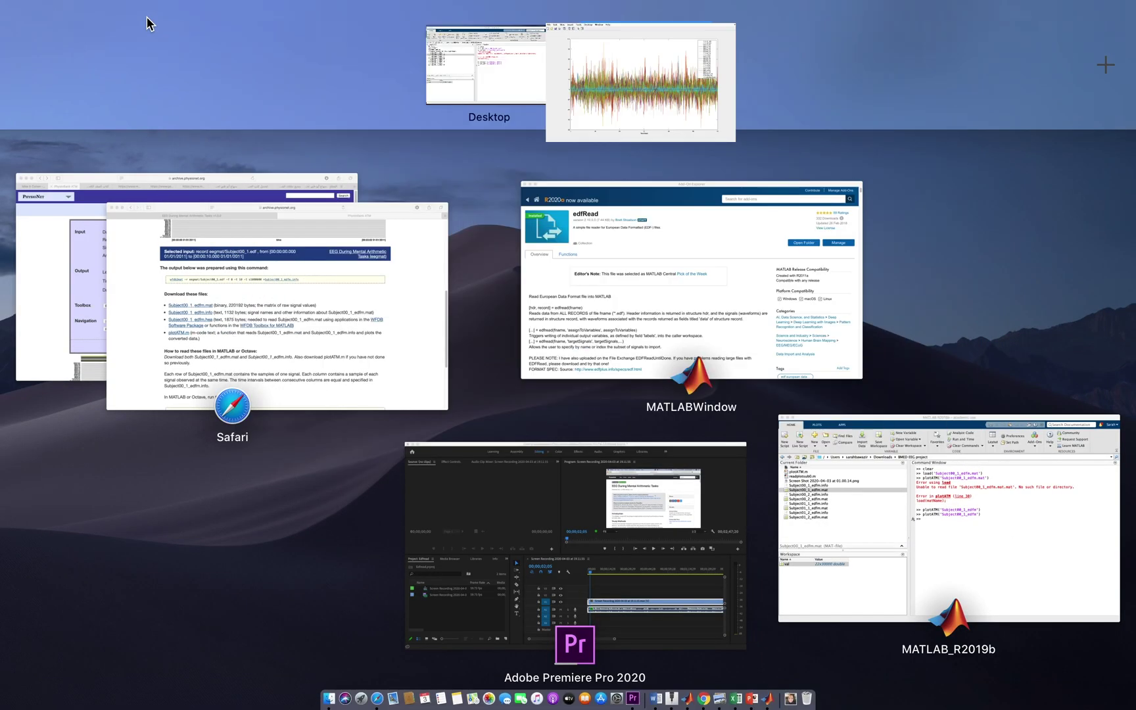
{"action": "left_click", "coordinate": [487, 55]}
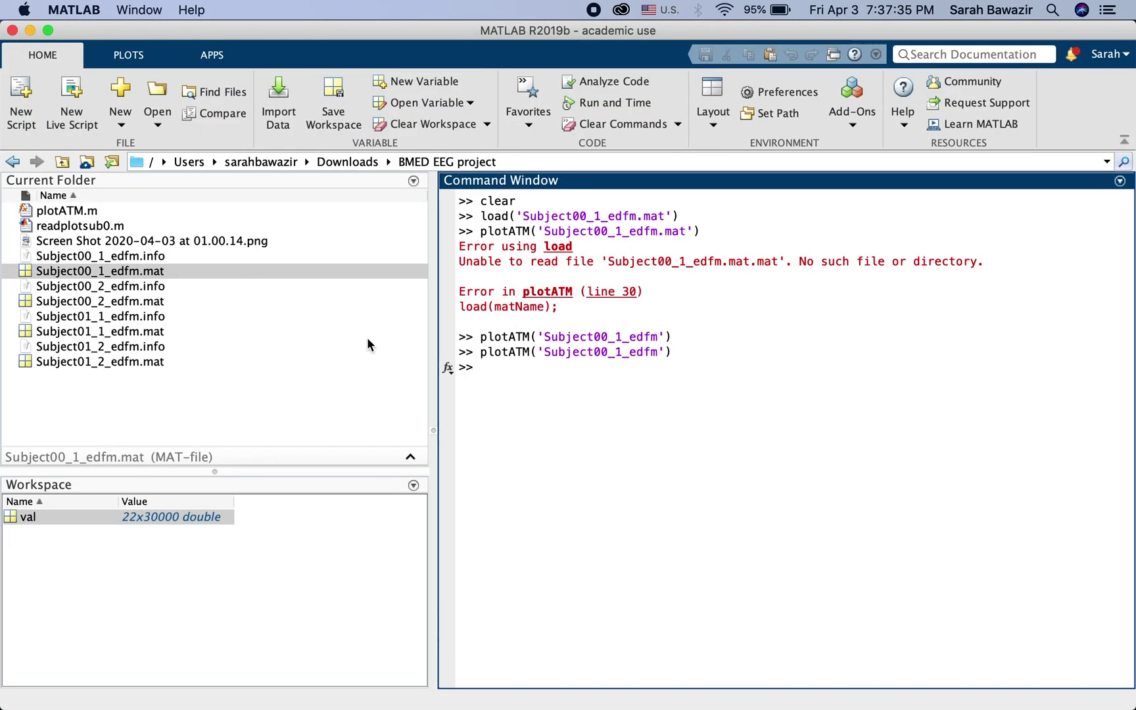
- Open readplotsub0.m from the Current Folder panel in the Editor
{"action": "left_click", "coordinate": [72, 226]}
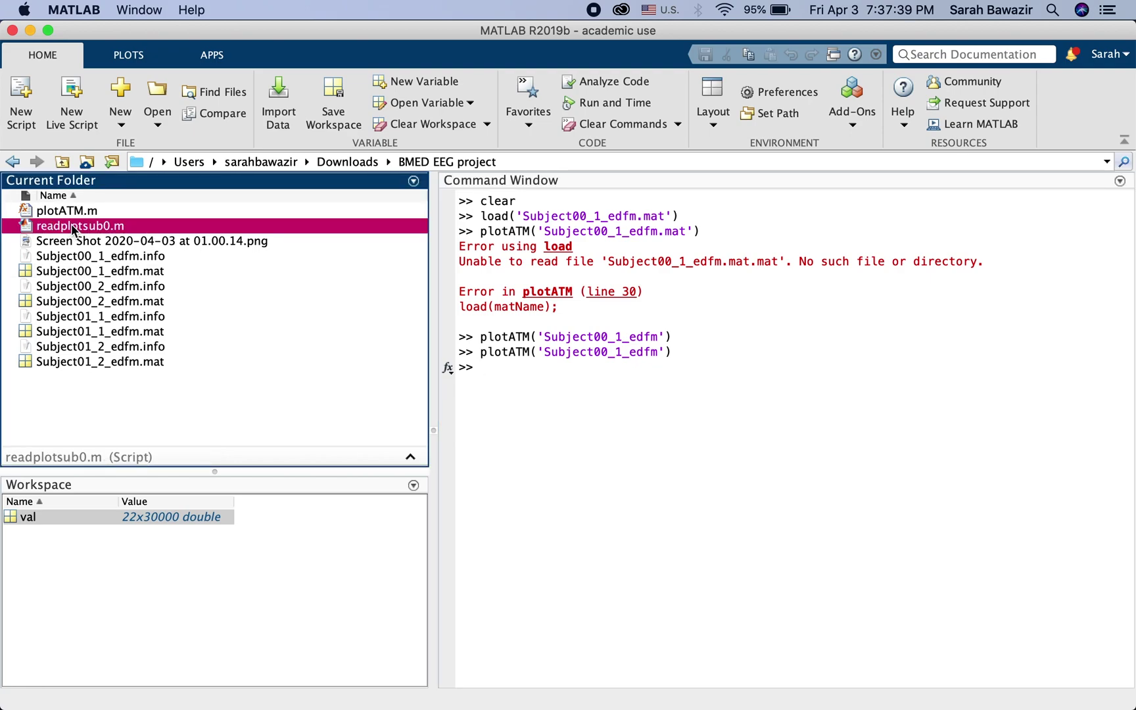
{"action": "double_click", "coordinate": [71, 224]}
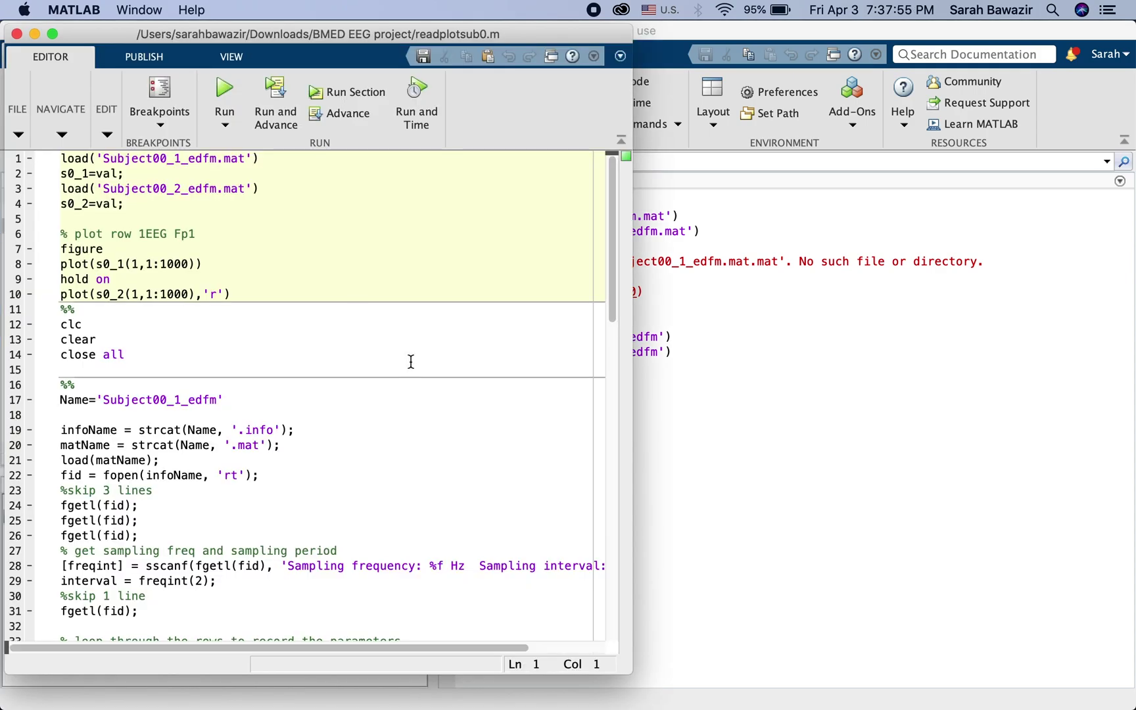
- Run the clc/clear/close all section of readplotsub0.m
{"action": "left_click", "coordinate": [328, 245]}
{"action": "scroll", "coordinate": [327, 245], "scroll_direction": "down", "scroll_amount": 3}
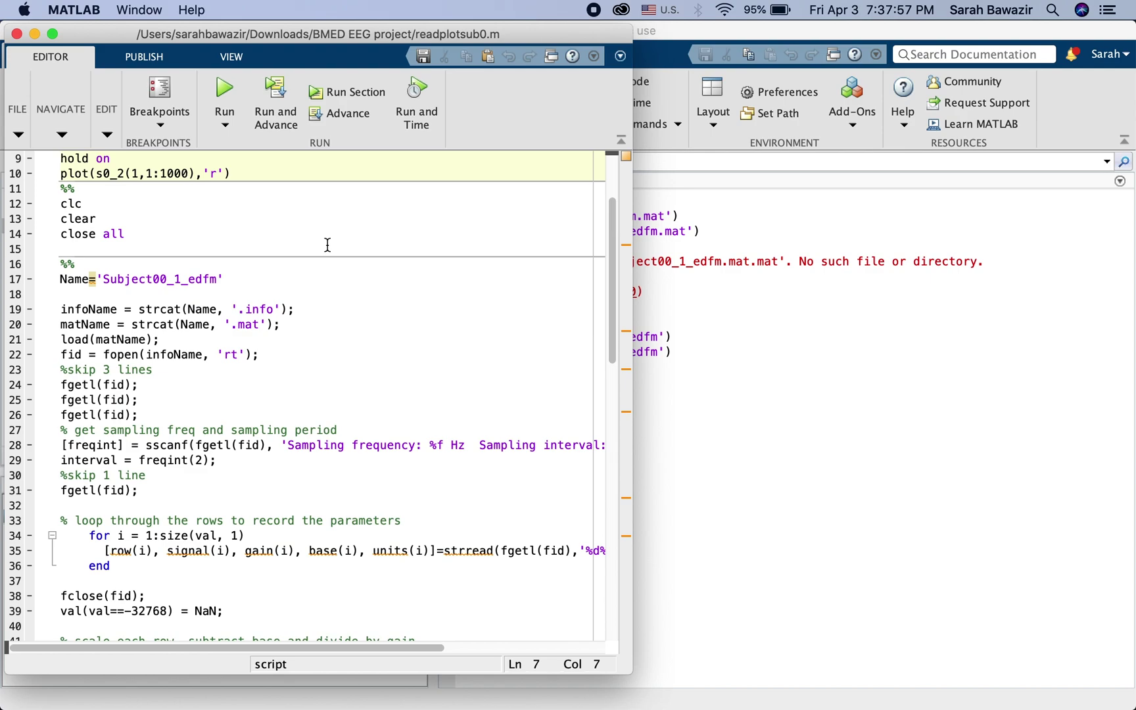
{"action": "left_click", "coordinate": [305, 238]}
{"action": "key", "text": "F5"}
- Review the 2500-sample plot line and run the Subject00_1_edfm plotting section
{"action": "left_click", "coordinate": [275, 307]}
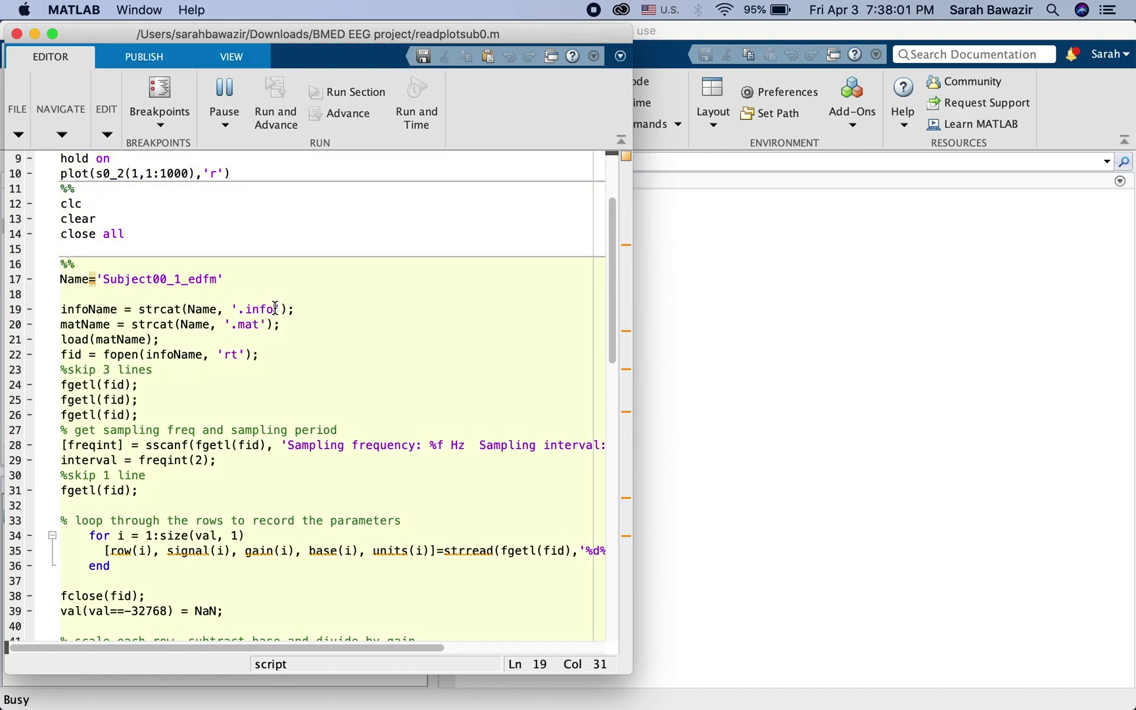
{"action": "scroll", "coordinate": [276, 307], "scroll_direction": "down", "scroll_amount": 2}
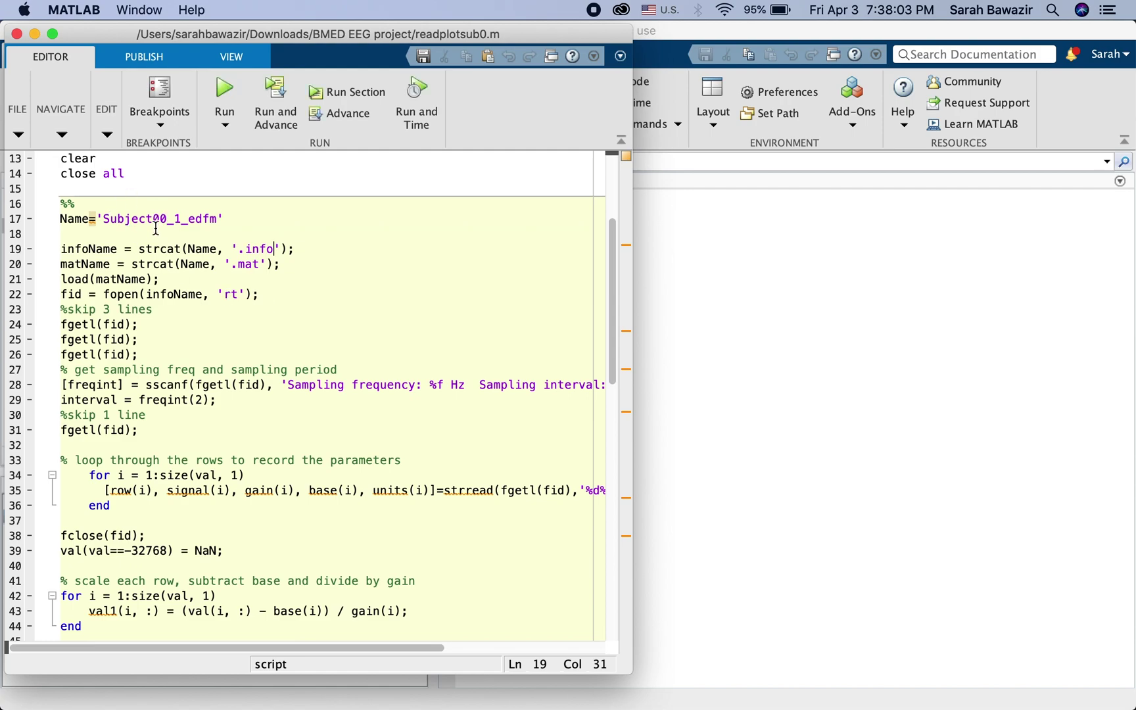
{"action": "scroll", "coordinate": [184, 236], "scroll_direction": "down", "scroll_amount": 1}
{"action": "scroll", "coordinate": [183, 236], "scroll_direction": "down", "scroll_amount": 1}
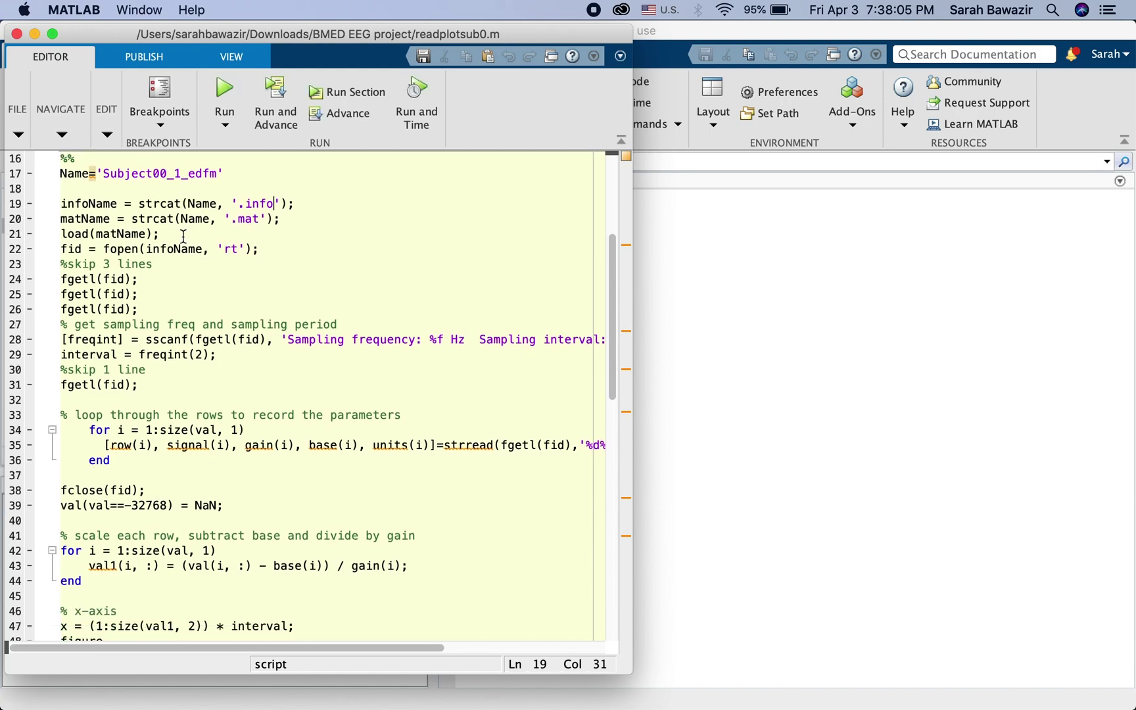
{"action": "left_click", "coordinate": [299, 235]}
{"action": "scroll", "coordinate": [302, 234], "scroll_direction": "down", "scroll_amount": 3}
{"action": "scroll", "coordinate": [306, 234], "scroll_direction": "down", "scroll_amount": 3}
{"action": "left_click", "coordinate": [311, 234]}
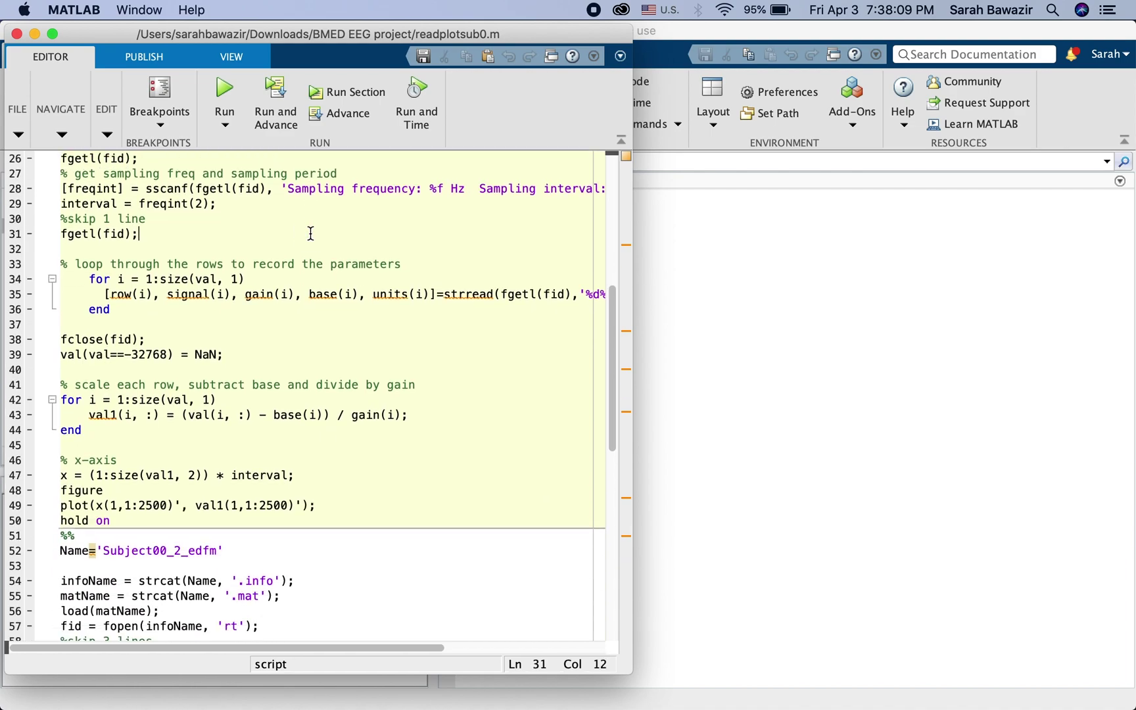
{"action": "scroll", "coordinate": [305, 241], "scroll_direction": "up", "scroll_amount": 5}
{"action": "scroll", "coordinate": [305, 241], "scroll_direction": "right", "scroll_amount": 1}
{"action": "scroll", "coordinate": [314, 274], "scroll_direction": "down", "scroll_amount": 4}
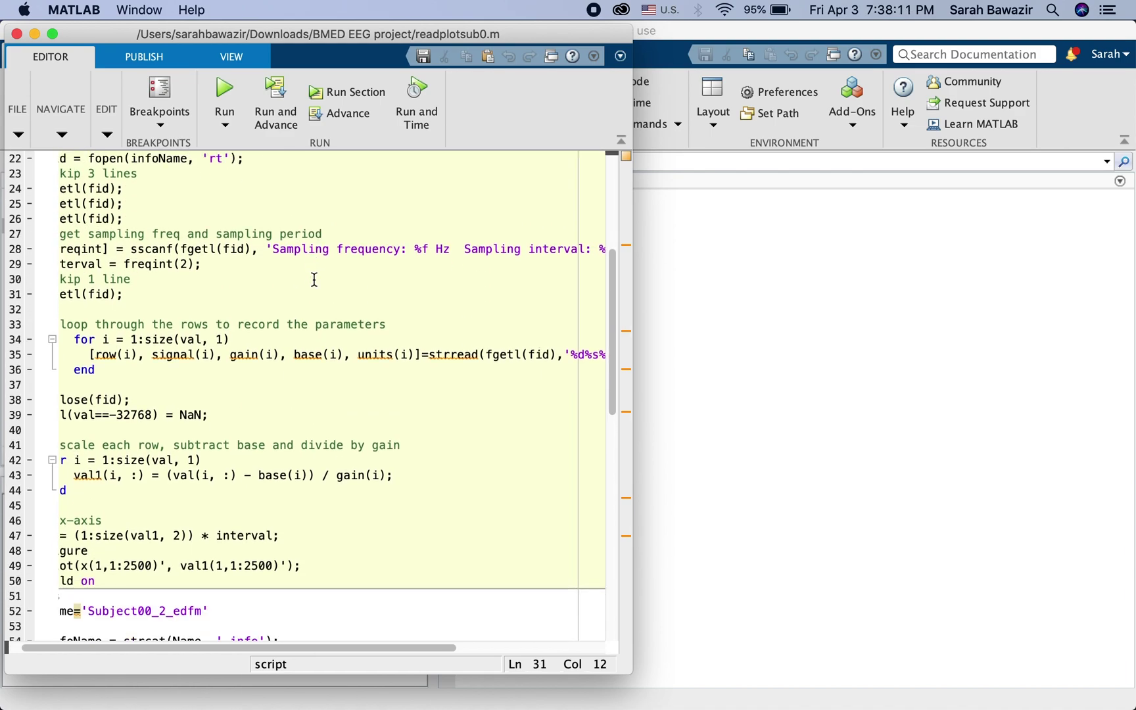
{"action": "scroll", "coordinate": [314, 280], "scroll_direction": "down", "scroll_amount": 2}
{"action": "scroll", "coordinate": [314, 280], "scroll_direction": "left", "scroll_amount": 1}
{"action": "double_click", "coordinate": [152, 475]}
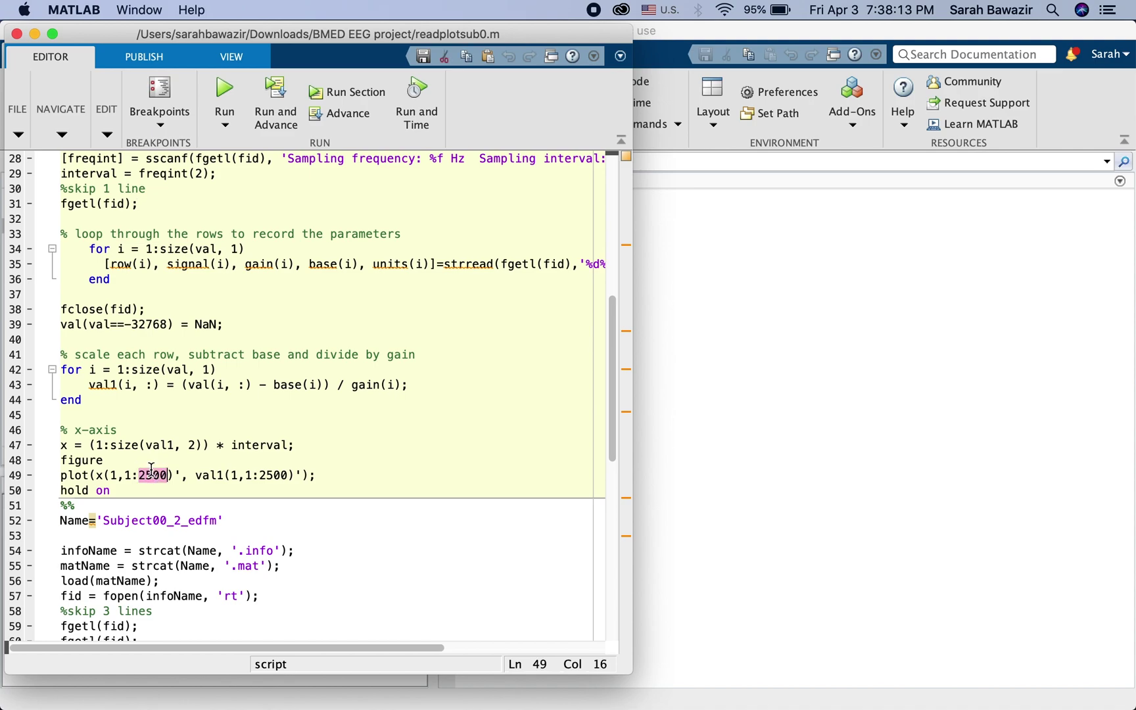
{"action": "left_click", "coordinate": [202, 386]}
{"action": "scroll", "coordinate": [261, 295], "scroll_direction": "up", "scroll_amount": 5}
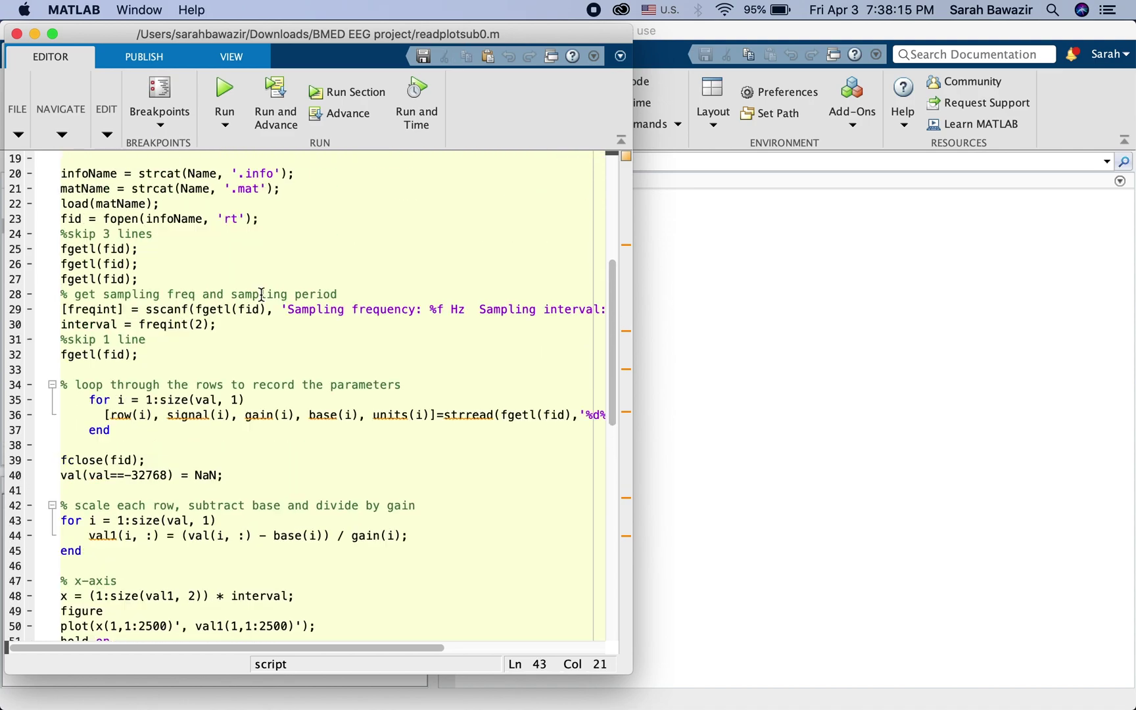
{"action": "left_click", "coordinate": [261, 296]}
{"action": "left_click", "coordinate": [269, 267]}
{"action": "key", "text": "F5"}
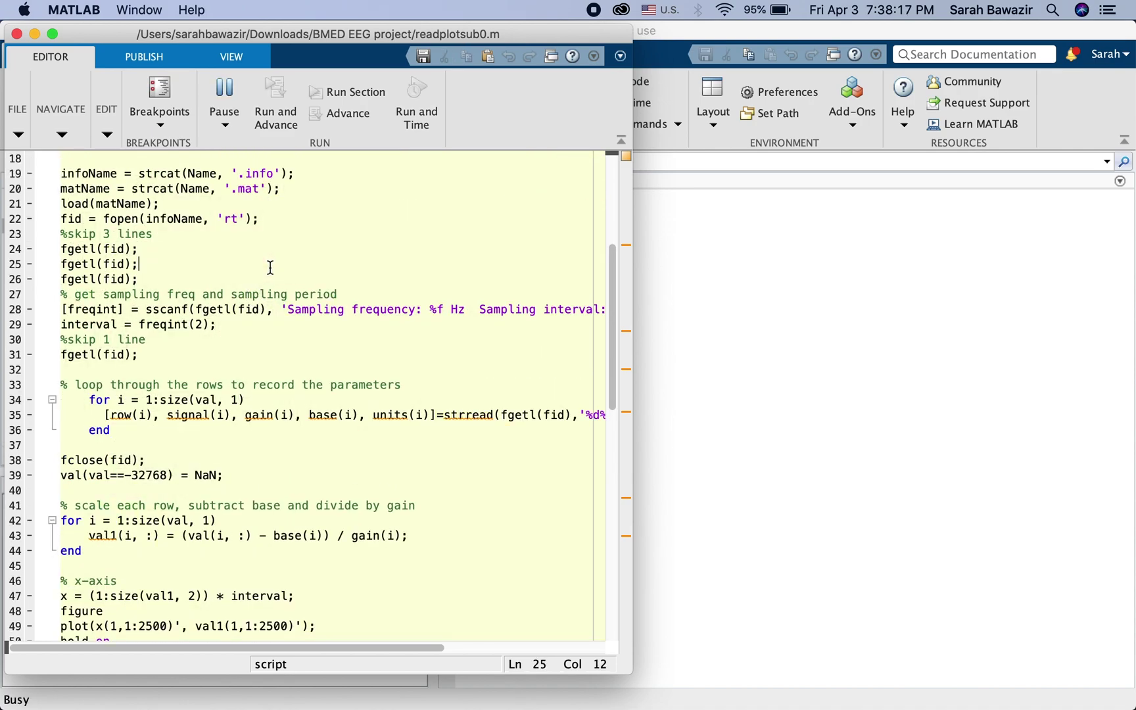